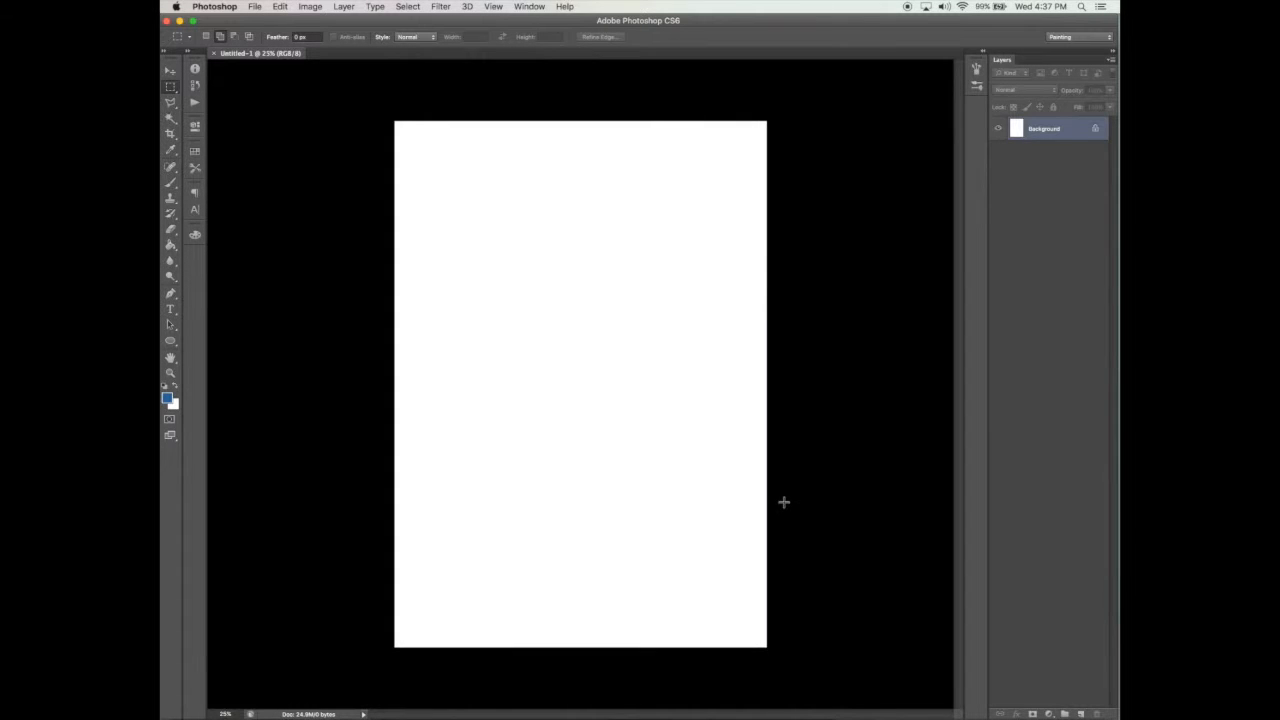
# Step: Switch to full-screen mode with the menu bar, reposition the canvas and add a new empty layer above the background
pyautogui.press('f')
pyautogui.moveTo(782, 498); pyautogui.dragTo(751, 506)
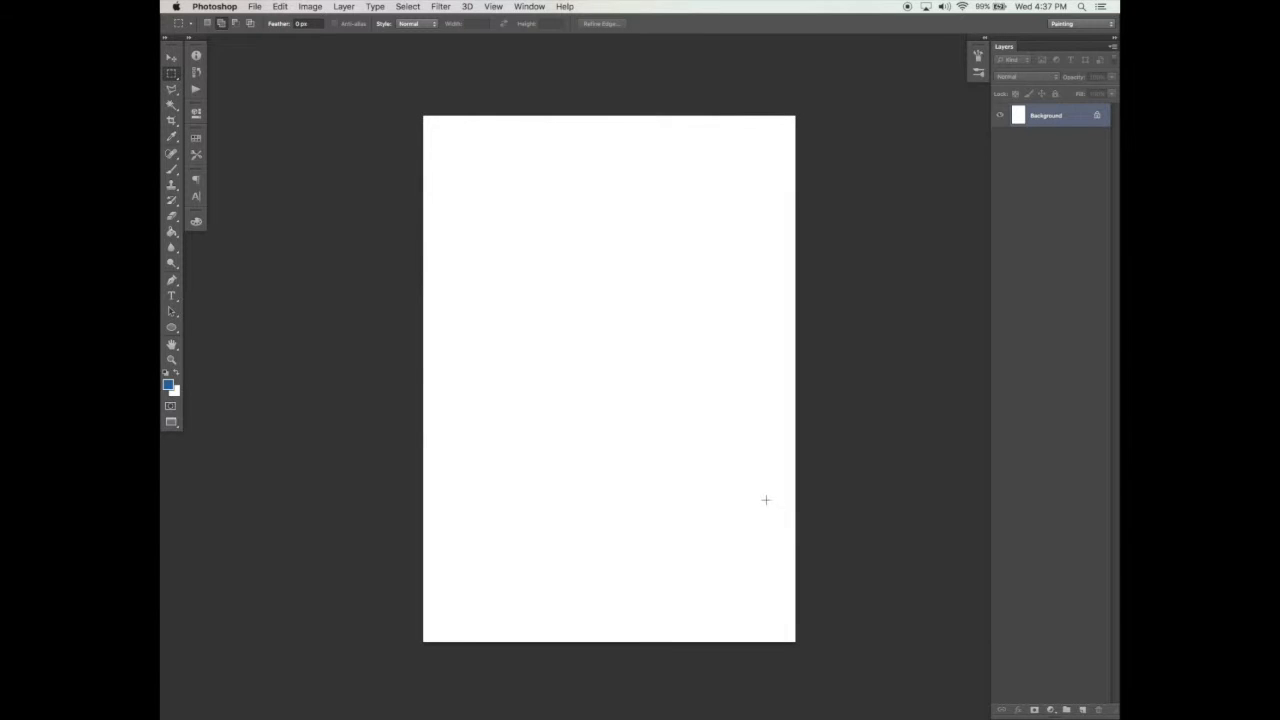
pyautogui.click(1082, 708)
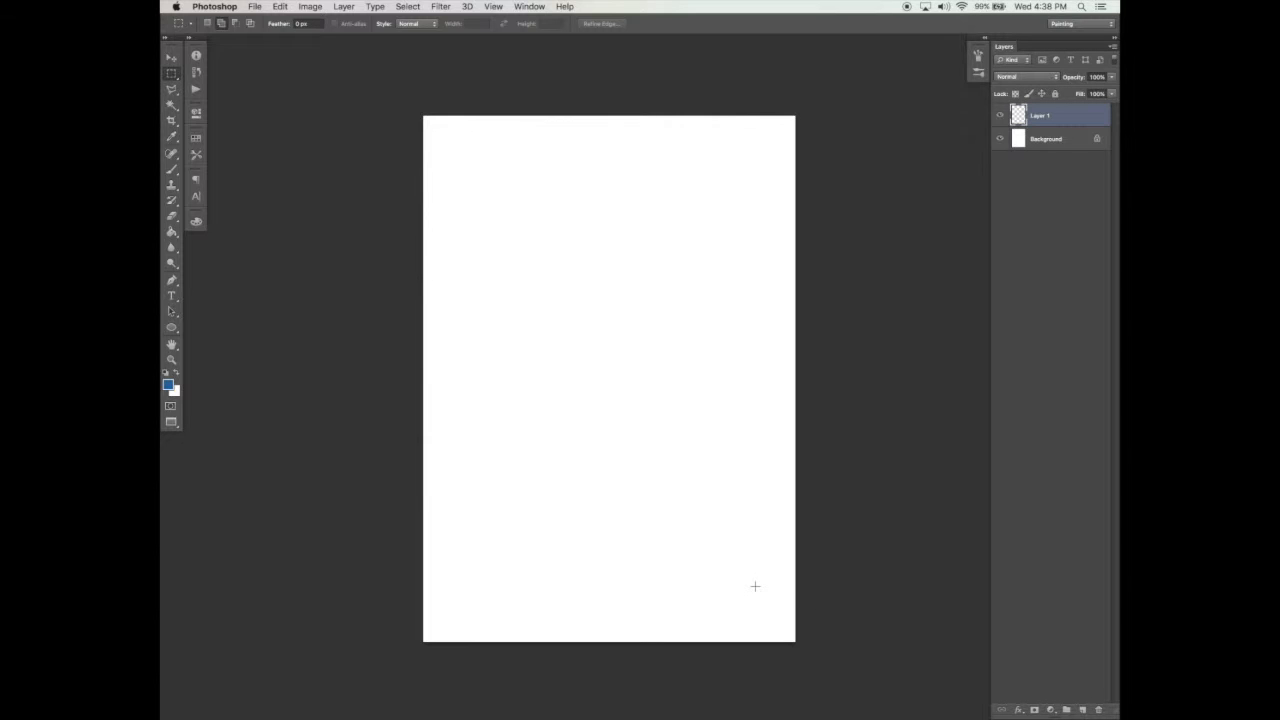
# Step: Activate the Brush tool and review its Brush Tip Shape and Dual Brush settings
pyautogui.press('b')
pyautogui.click(978, 56)
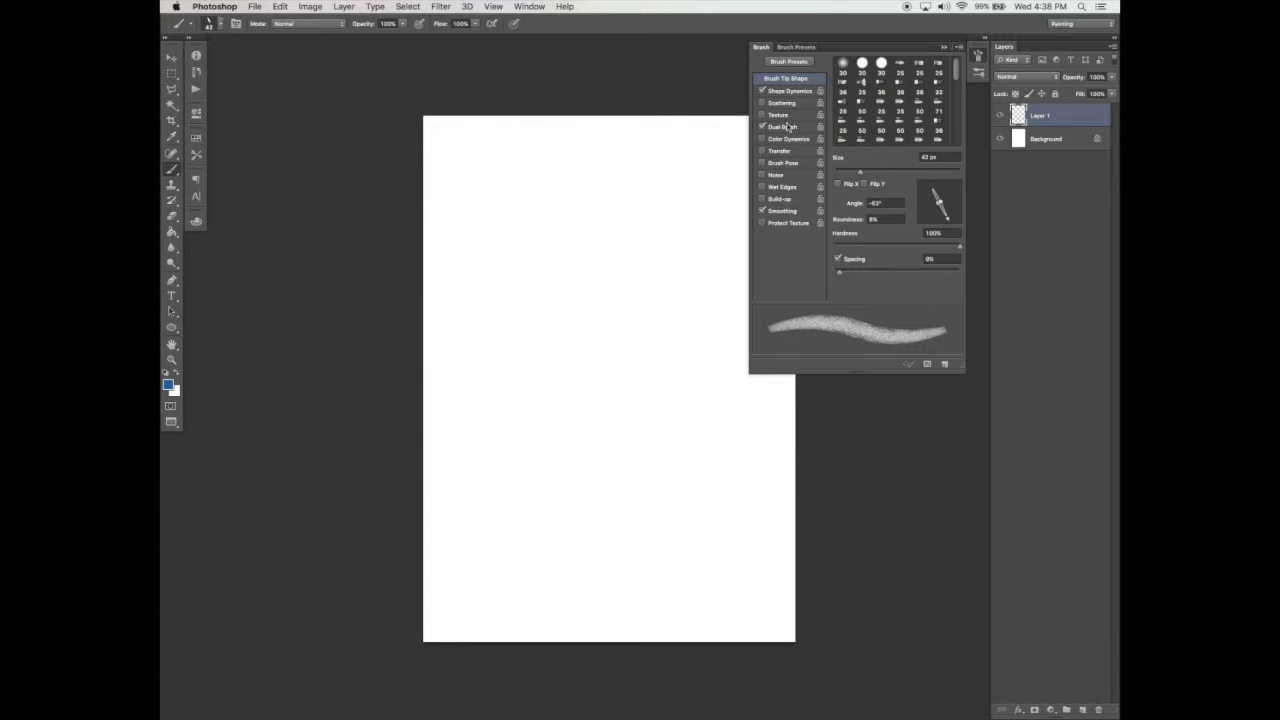
pyautogui.click(786, 127)
pyautogui.click(810, 80)
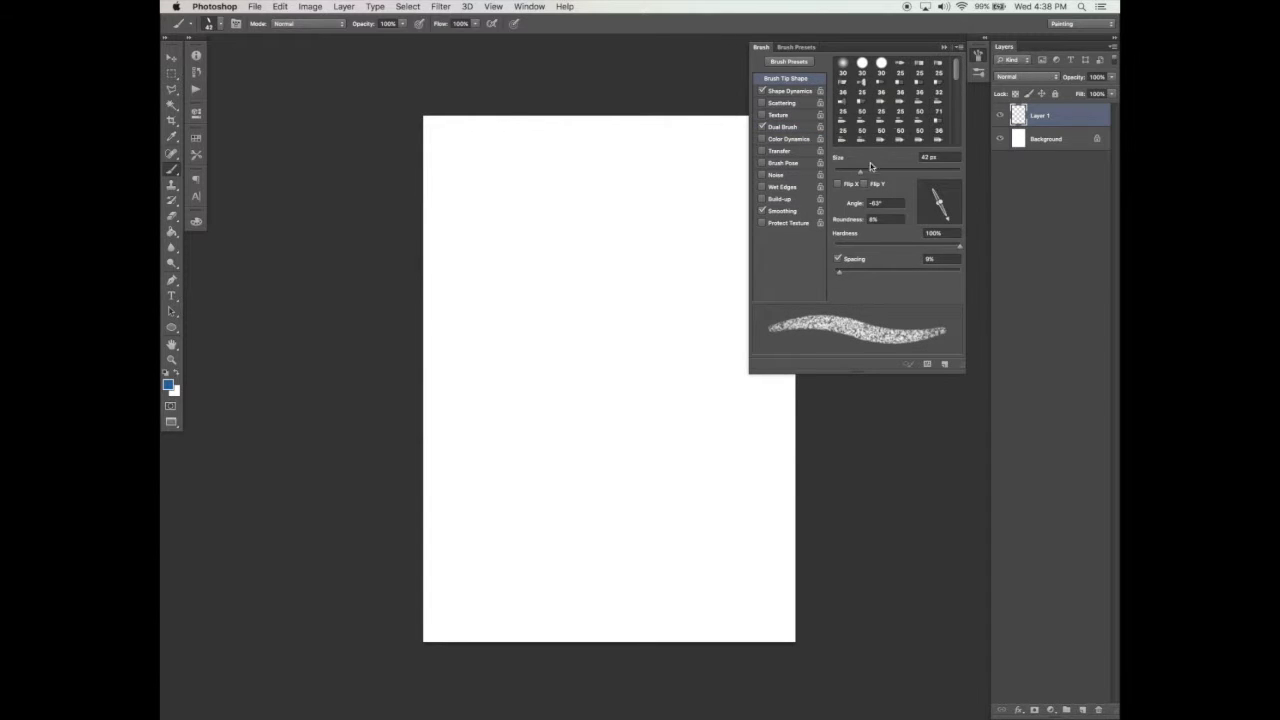
pyautogui.click(796, 128)
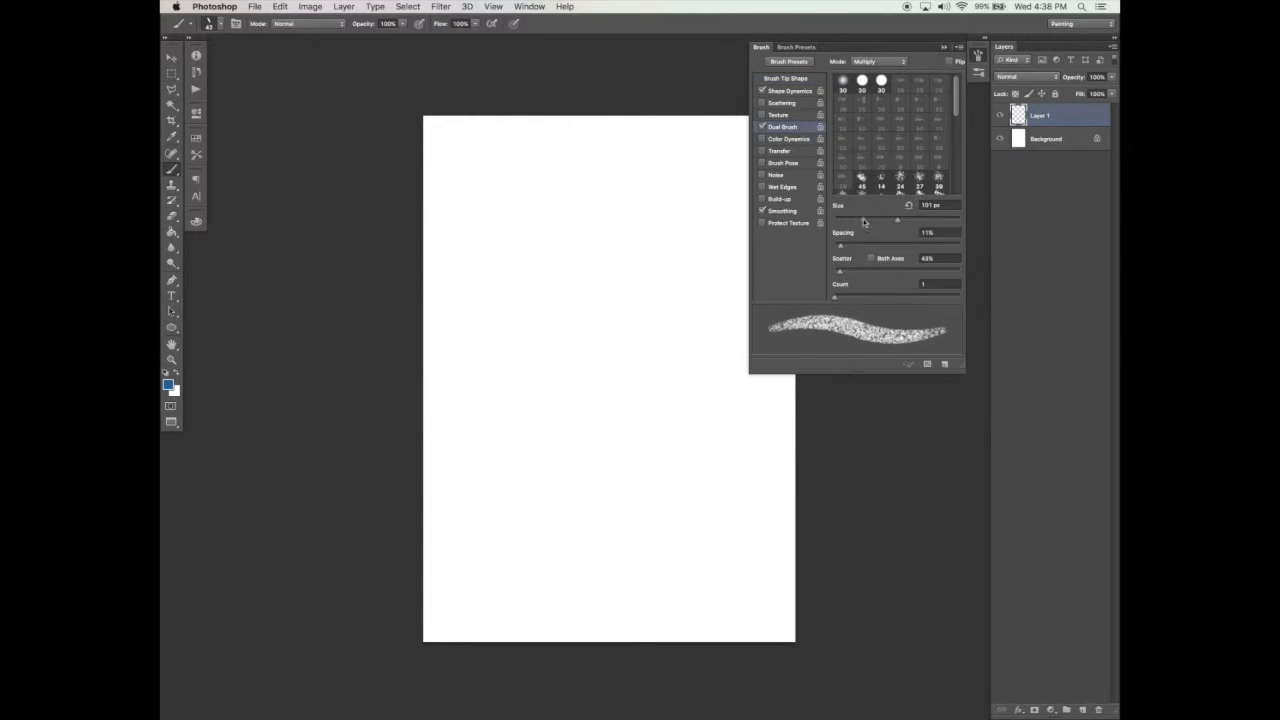
pyautogui.click(944, 47)
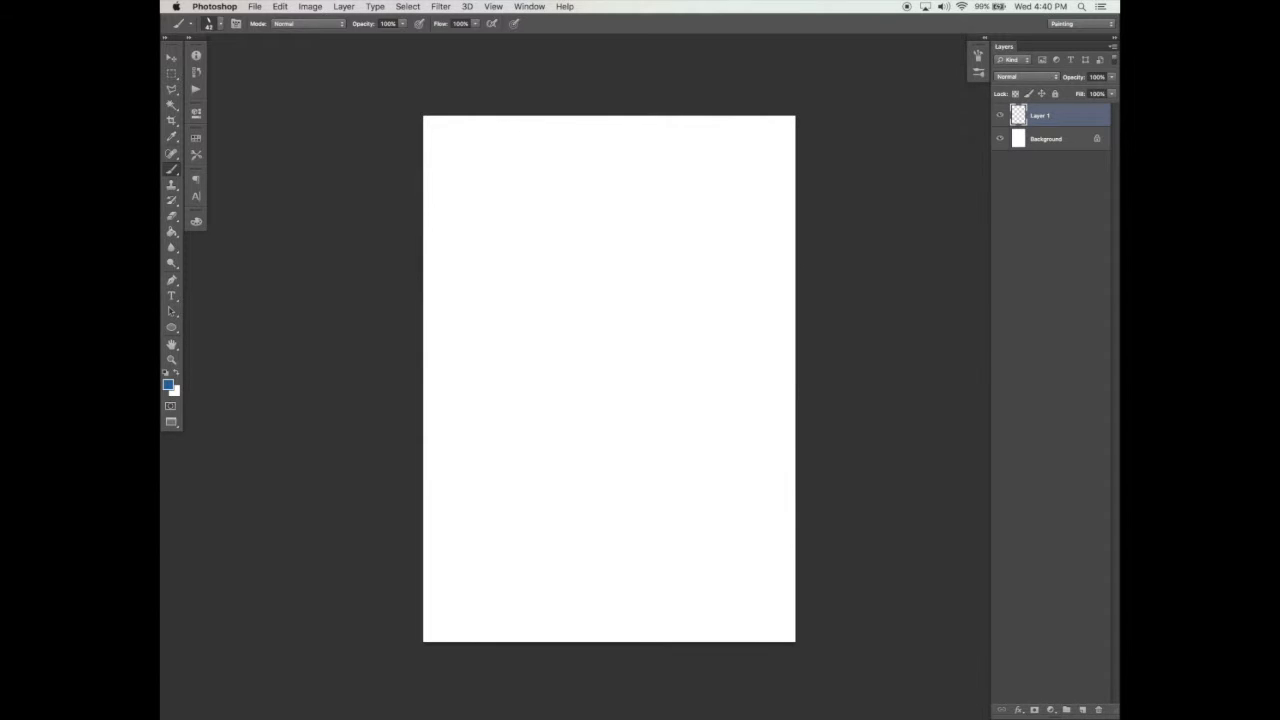
# Step: Set the foreground colour to a dark neutral grey with 0% saturation and about 18% brightness
pyautogui.click(196, 221)
pyautogui.click(242, 242)
pyautogui.click(254, 257)
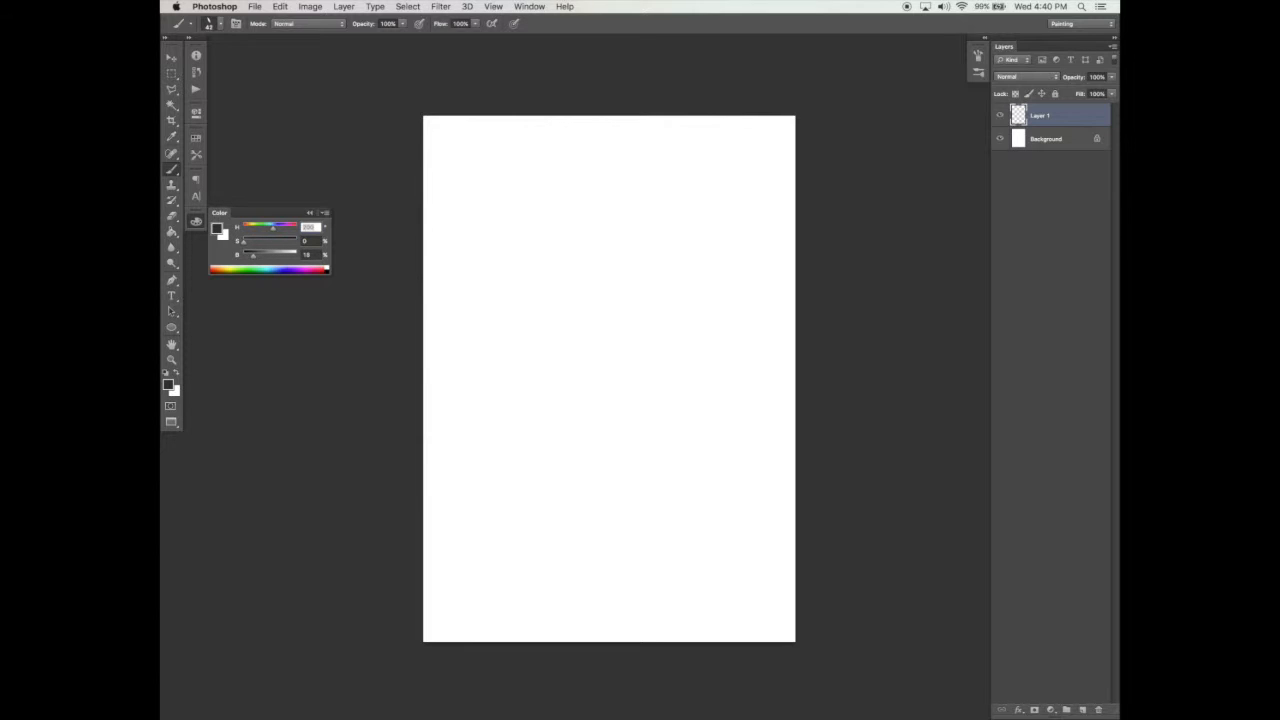
# Step: Undock the Color panel and place it as a floating panel beside the canvas
pyautogui.click(403, 24)
pyautogui.click(404, 25)
pyautogui.click(538, 9)
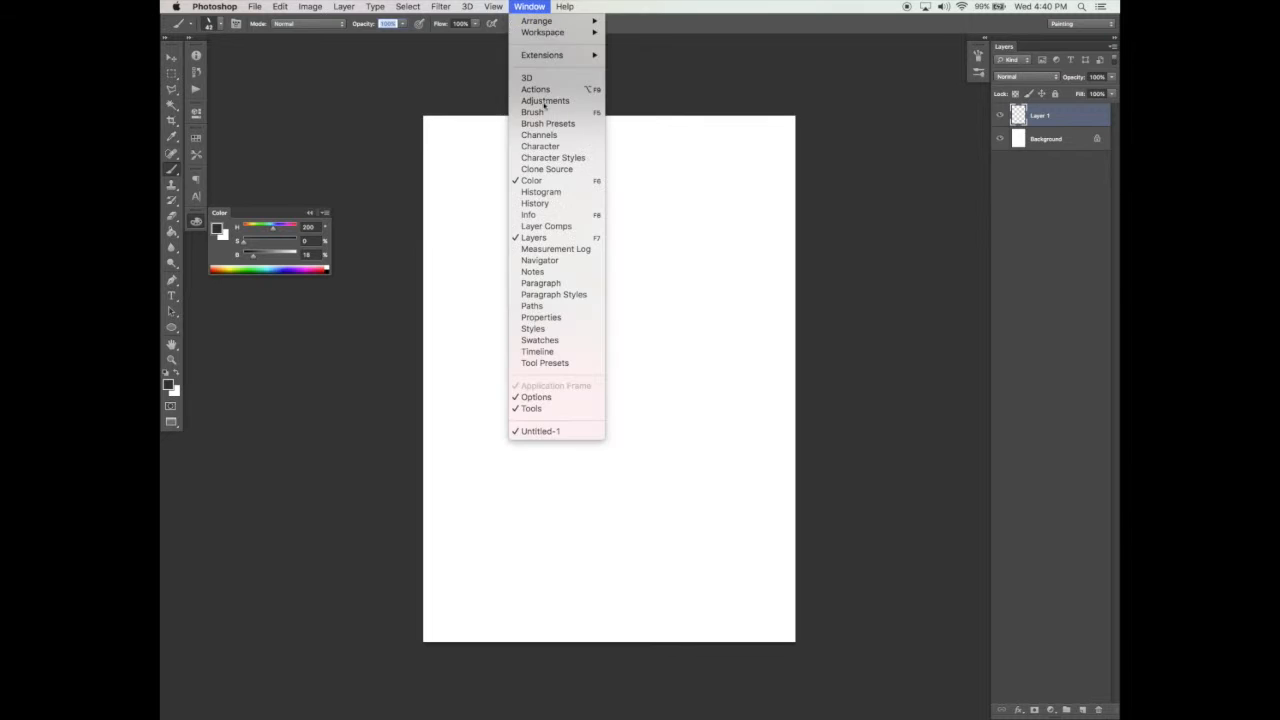
pyautogui.moveTo(533, 8)
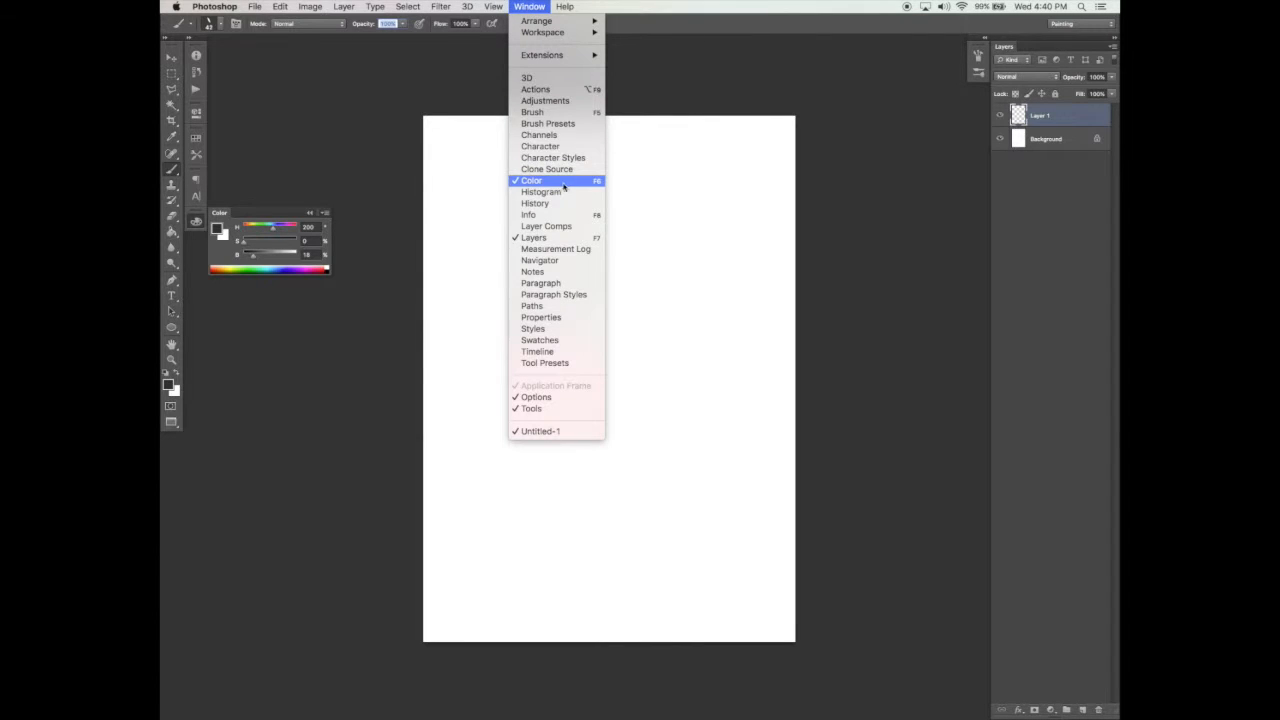
pyautogui.click(670, 96)
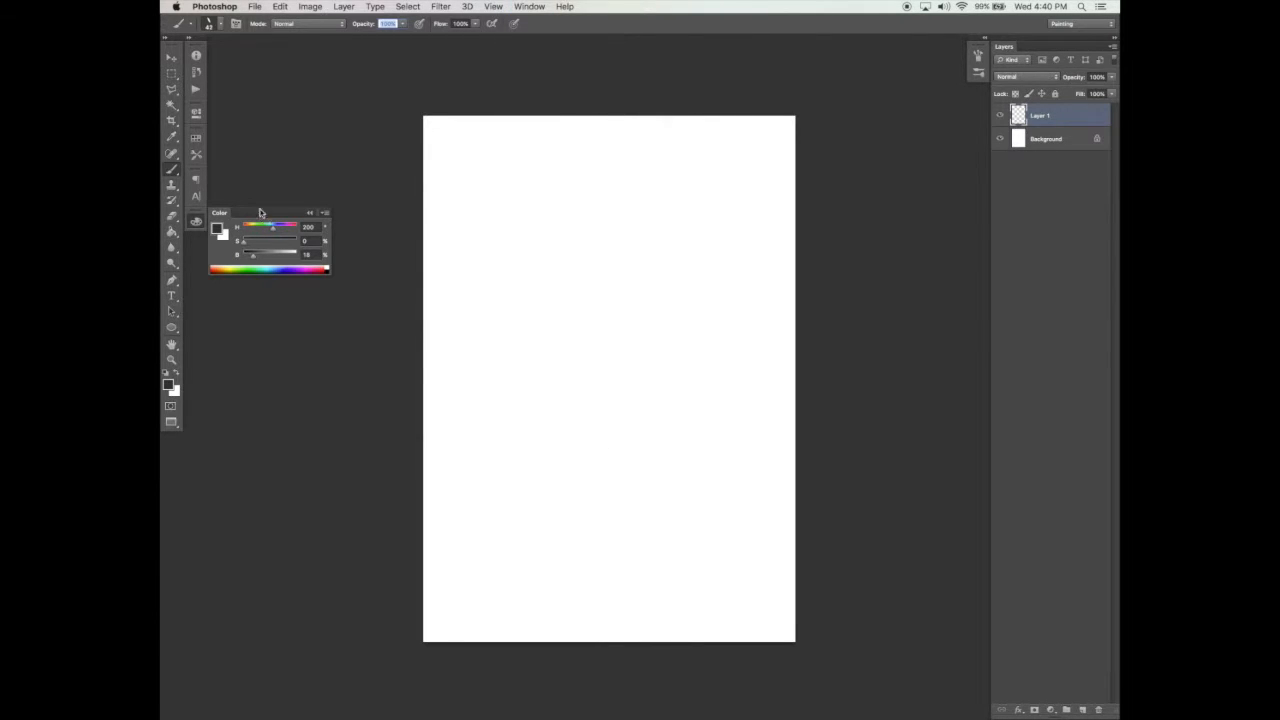
pyautogui.moveTo(224, 216); pyautogui.dragTo(233, 306)
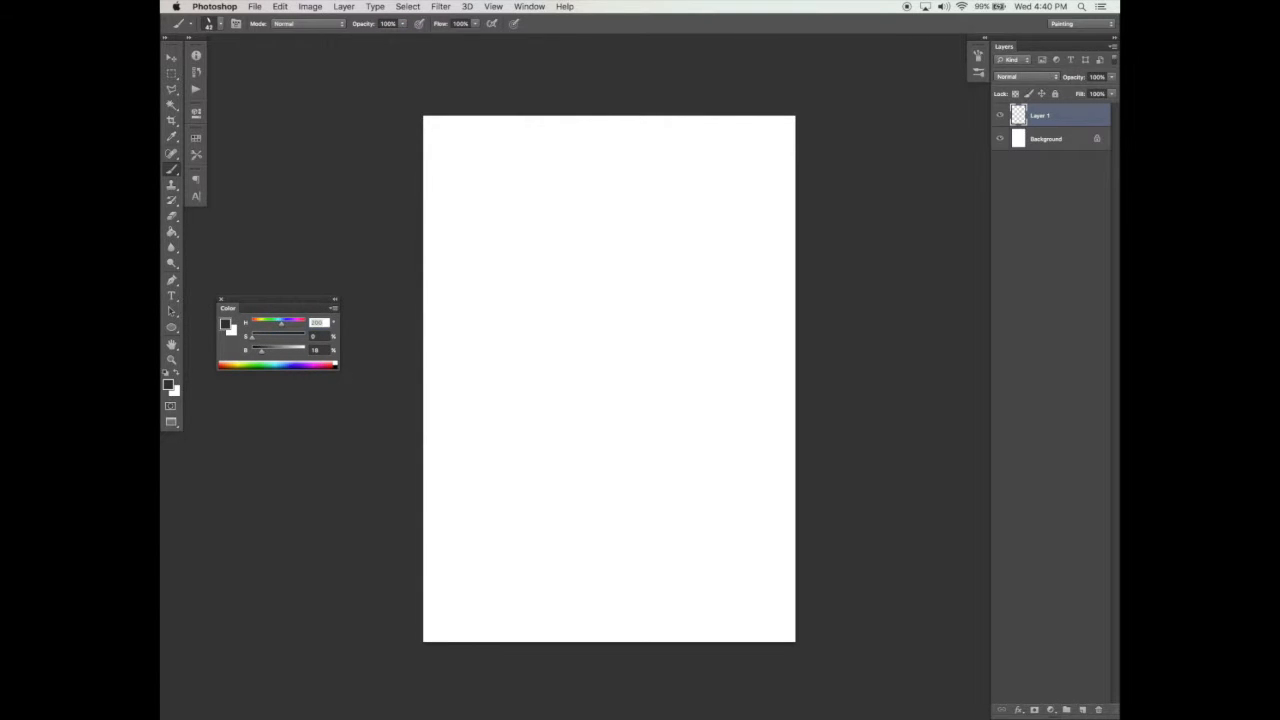
# Step: Show the expanded Brush panel and set the brush opacity to about 52% and its flow to 71%
pyautogui.click(979, 55)
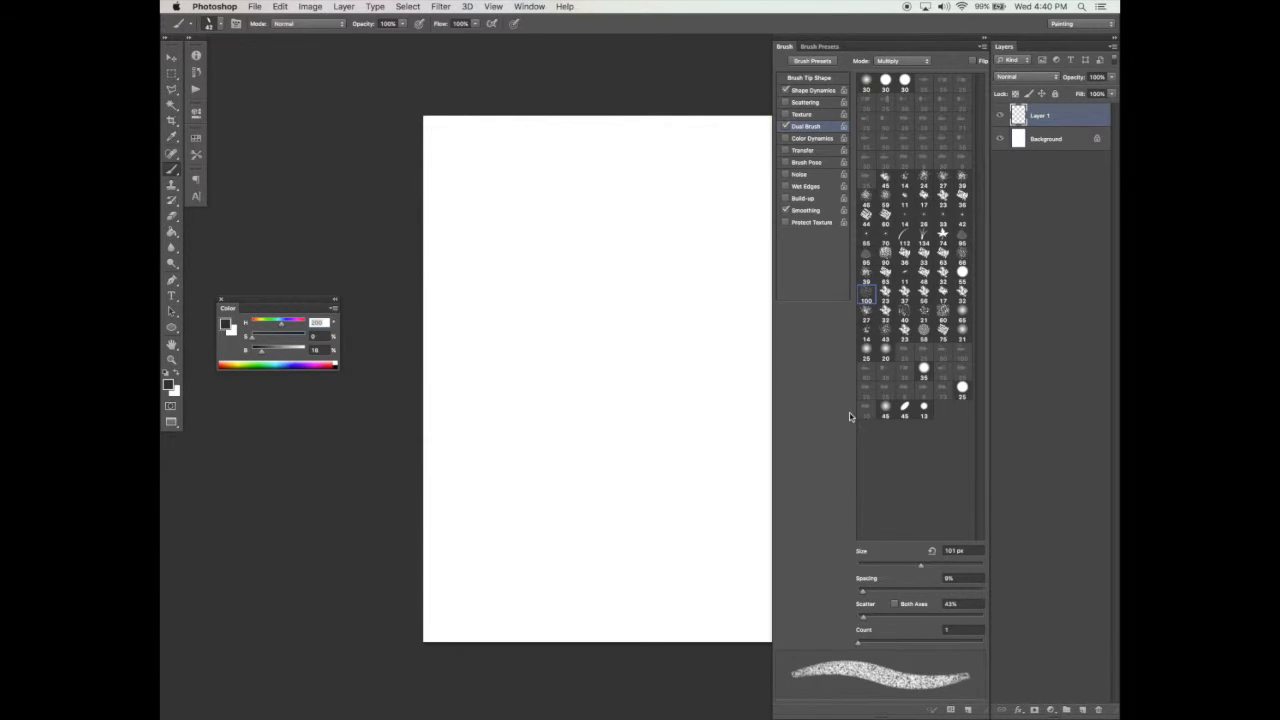
pyautogui.click(531, 8)
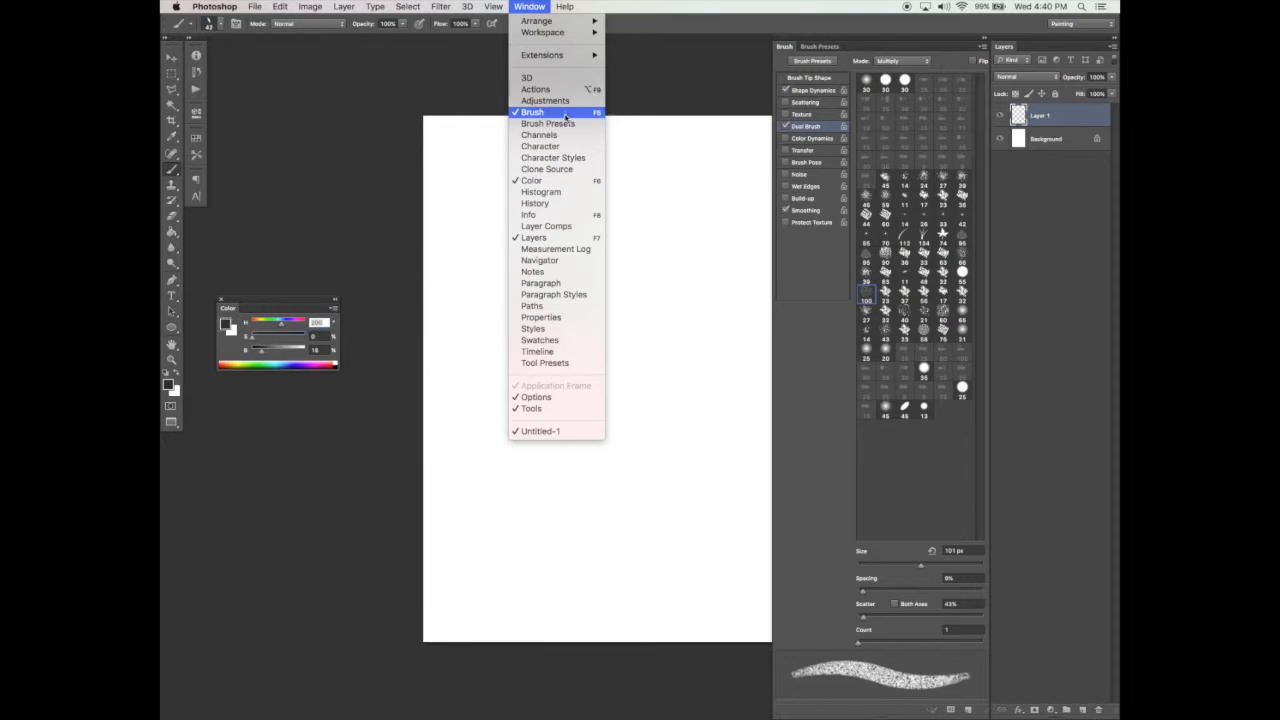
pyautogui.click(543, 11)
pyautogui.click(403, 25)
pyautogui.click(376, 36)
pyautogui.click(478, 26)
pyautogui.click(465, 37)
# Step: Review the Shape Dynamics and Dual Brush settings and rotate the flat brush tip to a different angle
pyautogui.click(809, 78)
pyautogui.click(812, 90)
pyautogui.click(806, 126)
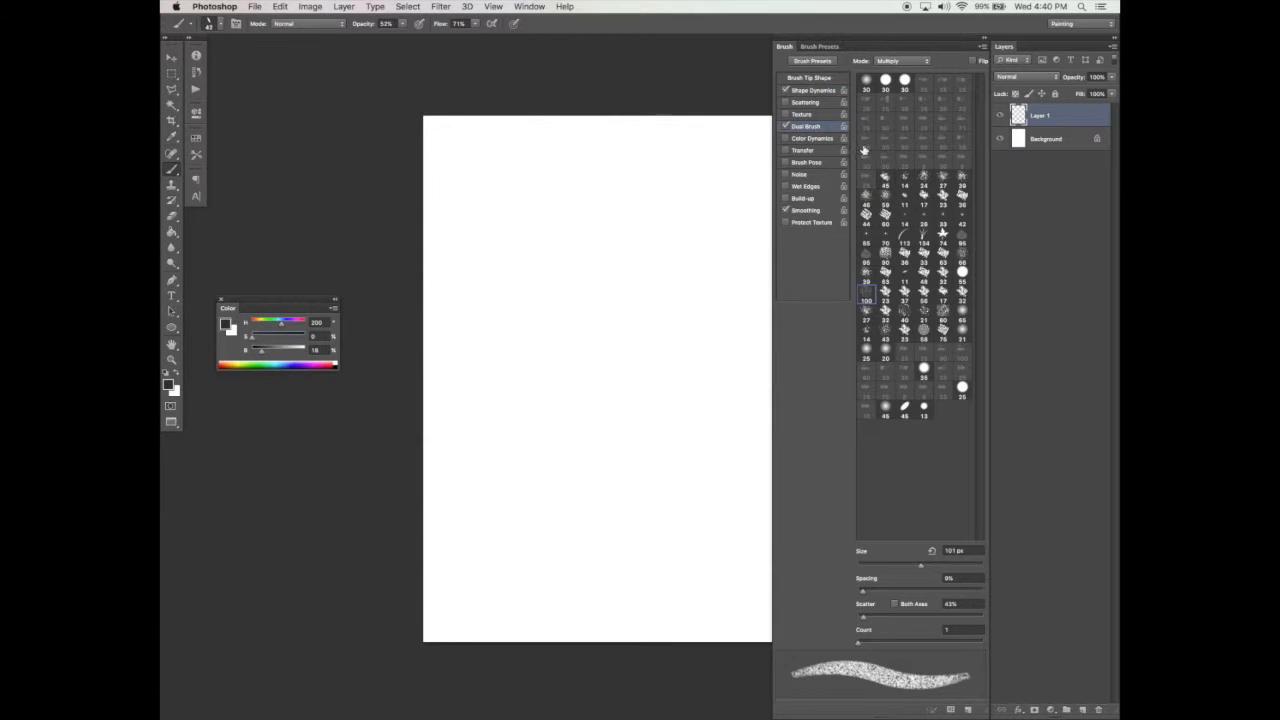
pyautogui.click(916, 62)
pyautogui.click(938, 74)
pyautogui.click(918, 272)
pyautogui.moveTo(863, 594); pyautogui.dragTo(915, 566)
pyautogui.click(826, 79)
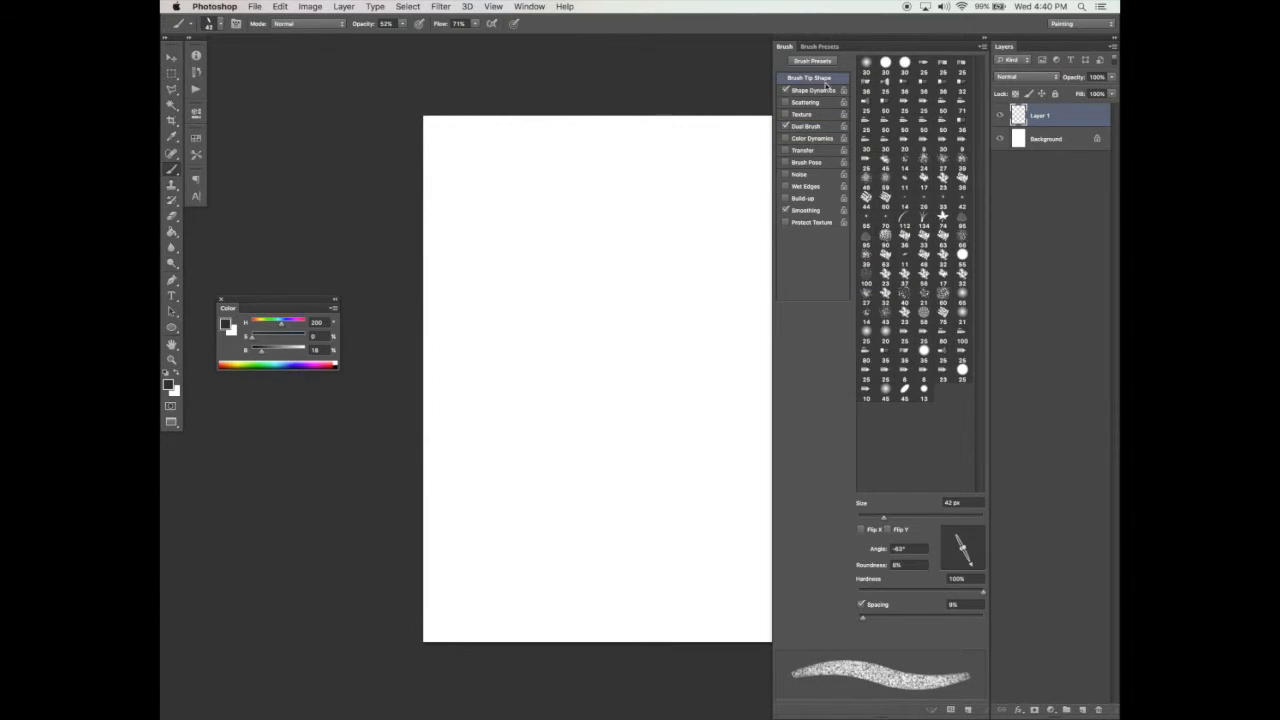
pyautogui.moveTo(963, 550)
pyautogui.mouseDown()
pyautogui.moveTo(982, 546)
pyautogui.moveTo(962, 556)
pyautogui.moveTo(964, 540)
pyautogui.mouseUp()
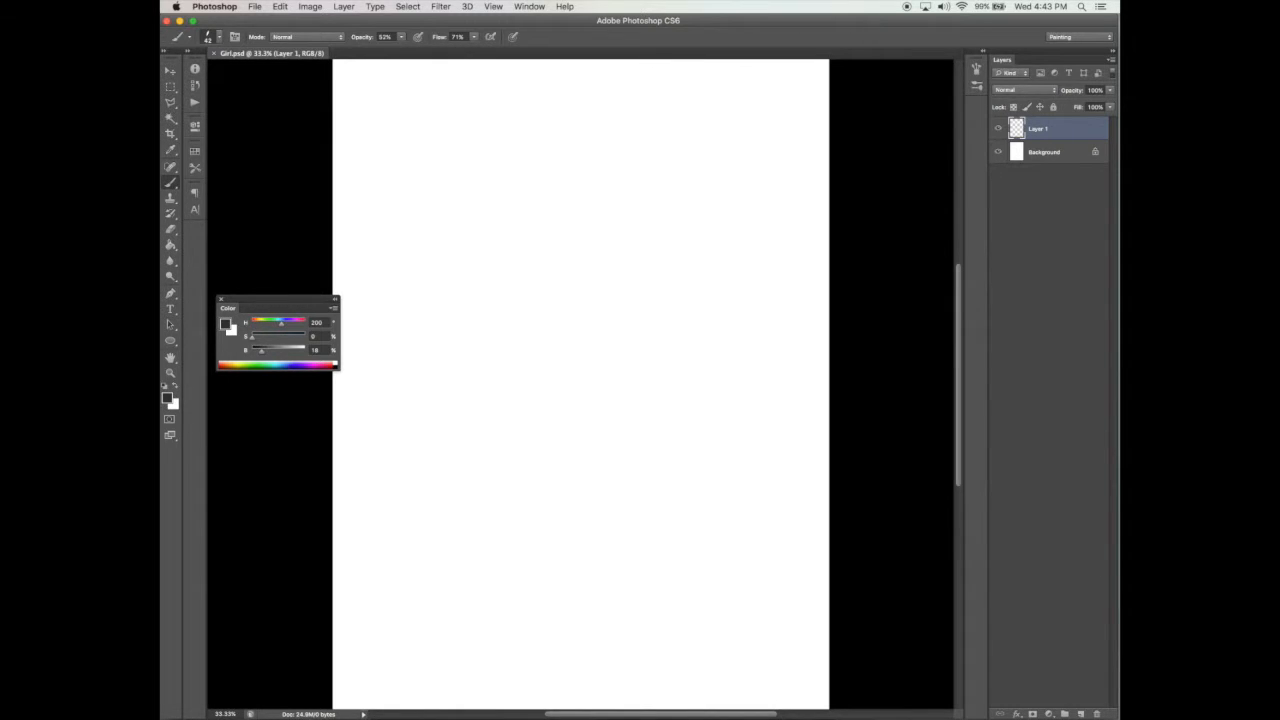
# Step: Sketch the oval outline of a tilted head with loose overlapping strokes in the upper middle of the page
pyautogui.moveTo(512, 269)
pyautogui.mouseDown()
pyautogui.moveTo(537, 241)
pyautogui.moveTo(589, 246)
pyautogui.mouseUp()
pyautogui.moveTo(505, 264); pyautogui.dragTo(607, 261)
pyautogui.moveTo(501, 291); pyautogui.dragTo(620, 278)
pyautogui.moveTo(506, 258)
pyautogui.mouseDown()
pyautogui.moveTo(519, 378)
pyautogui.moveTo(538, 398)
pyautogui.mouseUp()
pyautogui.moveTo(627, 278); pyautogui.dragTo(636, 328)
pyautogui.moveTo(619, 238); pyautogui.dragTo(639, 366)
pyautogui.moveTo(625, 264); pyautogui.dragTo(636, 352)
pyautogui.moveTo(504, 344)
pyautogui.mouseDown()
pyautogui.moveTo(544, 414)
pyautogui.moveTo(566, 426)
pyautogui.mouseUp()
pyautogui.moveTo(640, 342); pyautogui.dragTo(611, 429)
pyautogui.moveTo(528, 400)
pyautogui.mouseDown()
pyautogui.moveTo(608, 424)
pyautogui.moveTo(566, 420)
pyautogui.mouseUp()
pyautogui.moveTo(564, 420); pyautogui.dragTo(604, 428)
pyautogui.moveTo(645, 352); pyautogui.dragTo(606, 428)
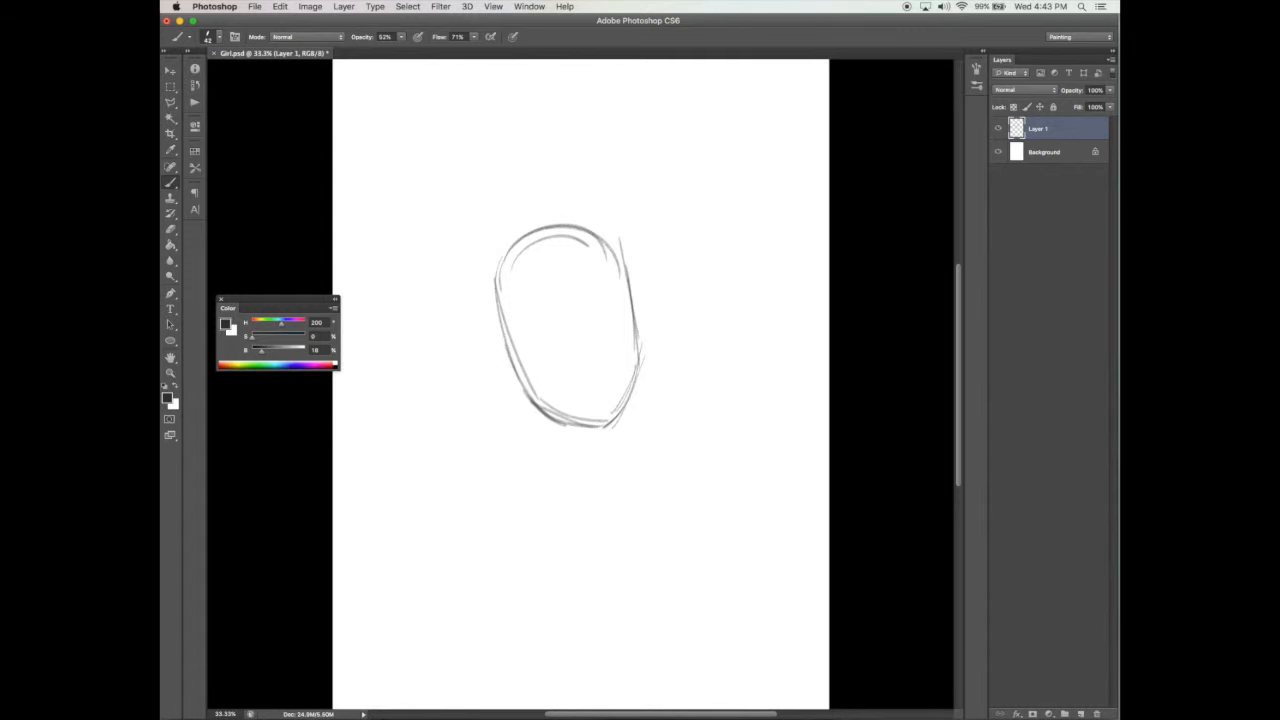
# Step: Reinforce the sides of the head and rough in the hairline, eye line, nose, mouth and first neck line
pyautogui.moveTo(486, 296); pyautogui.dragTo(540, 412)
pyautogui.moveTo(634, 252); pyautogui.dragTo(641, 370)
pyautogui.moveTo(502, 264); pyautogui.dragTo(586, 236)
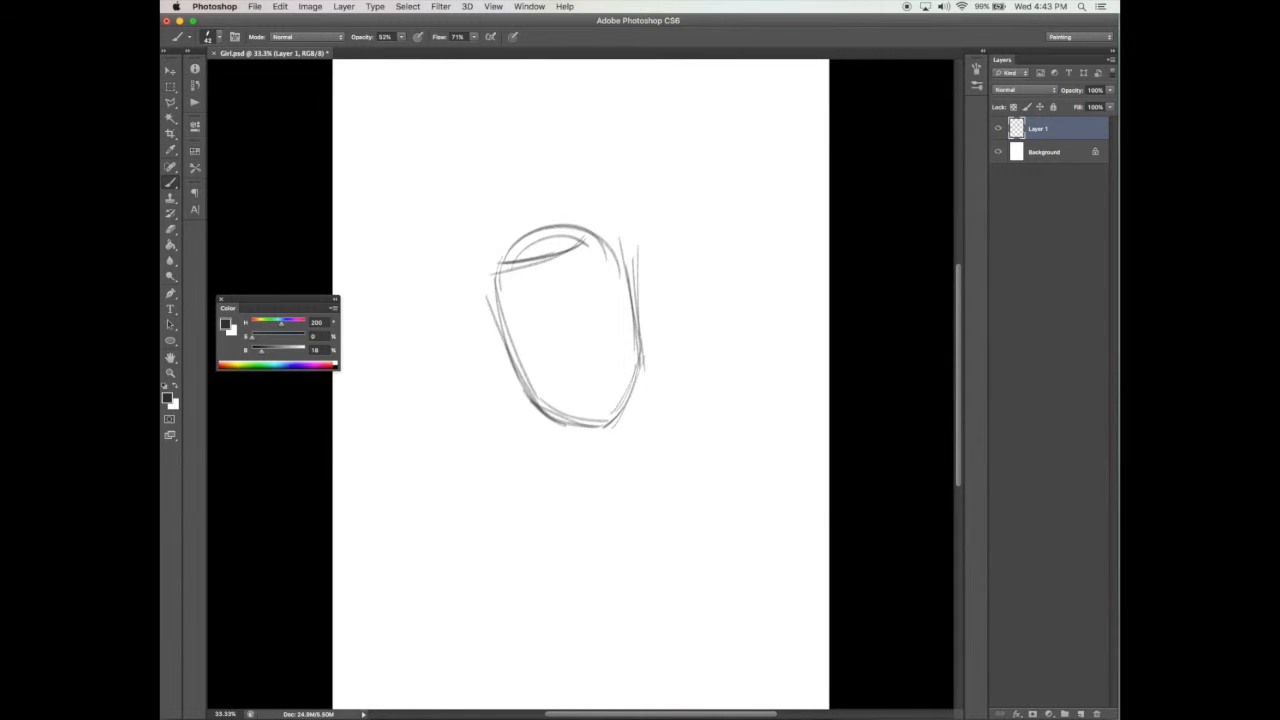
pyautogui.moveTo(520, 332)
pyautogui.mouseDown()
pyautogui.moveTo(594, 321)
pyautogui.moveTo(582, 322)
pyautogui.moveTo(622, 298)
pyautogui.moveTo(586, 374)
pyautogui.mouseUp()
pyautogui.moveTo(570, 316)
pyautogui.mouseDown()
pyautogui.moveTo(588, 378)
pyautogui.moveTo(643, 464)
pyautogui.mouseUp()
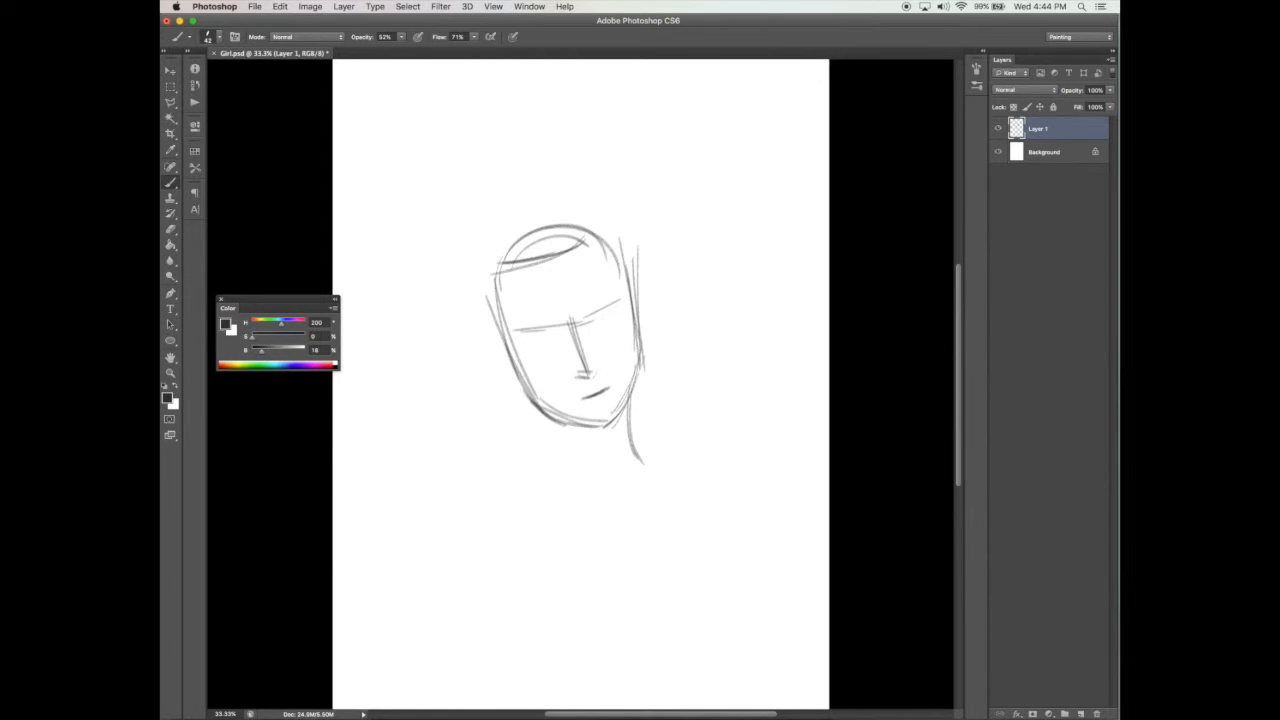
# Step: Sketch the neck running into both shoulders, with two short collarbone guidelines
pyautogui.moveTo(531, 461); pyautogui.dragTo(598, 495)
pyautogui.moveTo(473, 492); pyautogui.dragTo(569, 442)
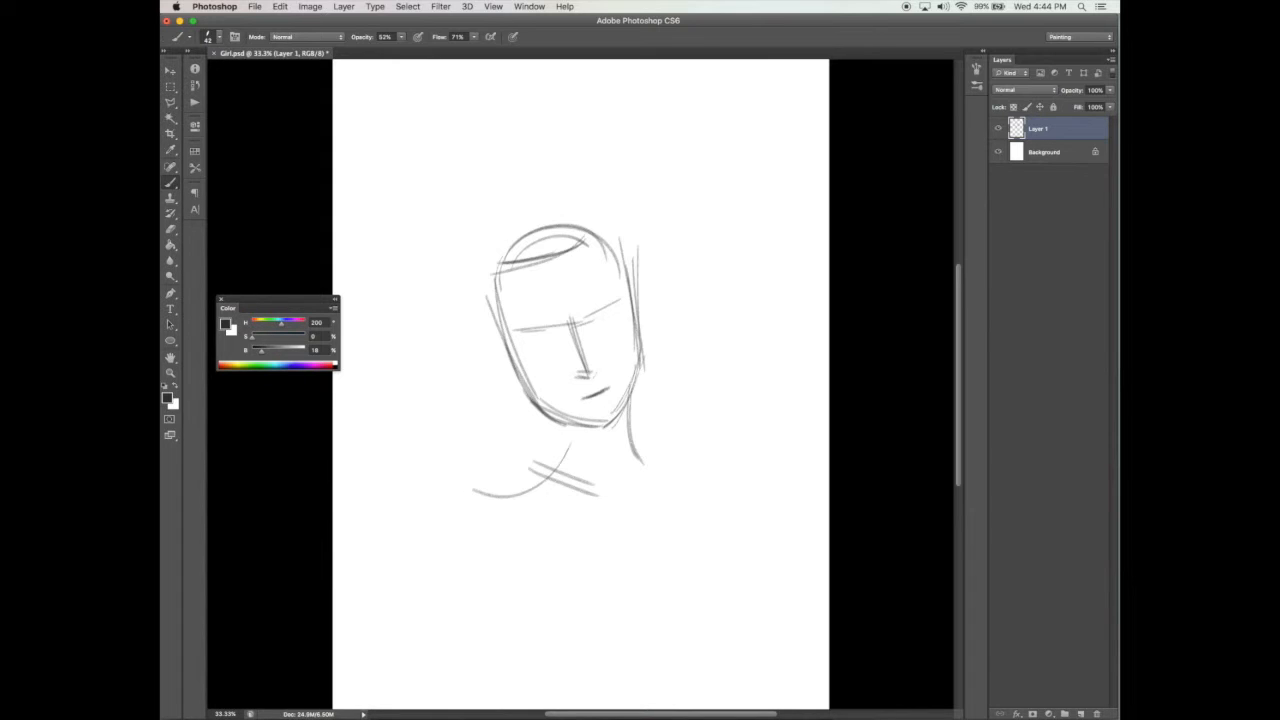
pyautogui.moveTo(512, 495)
pyautogui.mouseDown()
pyautogui.moveTo(564, 464)
pyautogui.moveTo(575, 432)
pyautogui.mouseUp()
pyautogui.moveTo(647, 471); pyautogui.dragTo(704, 511)
pyautogui.moveTo(645, 449); pyautogui.dragTo(705, 505)
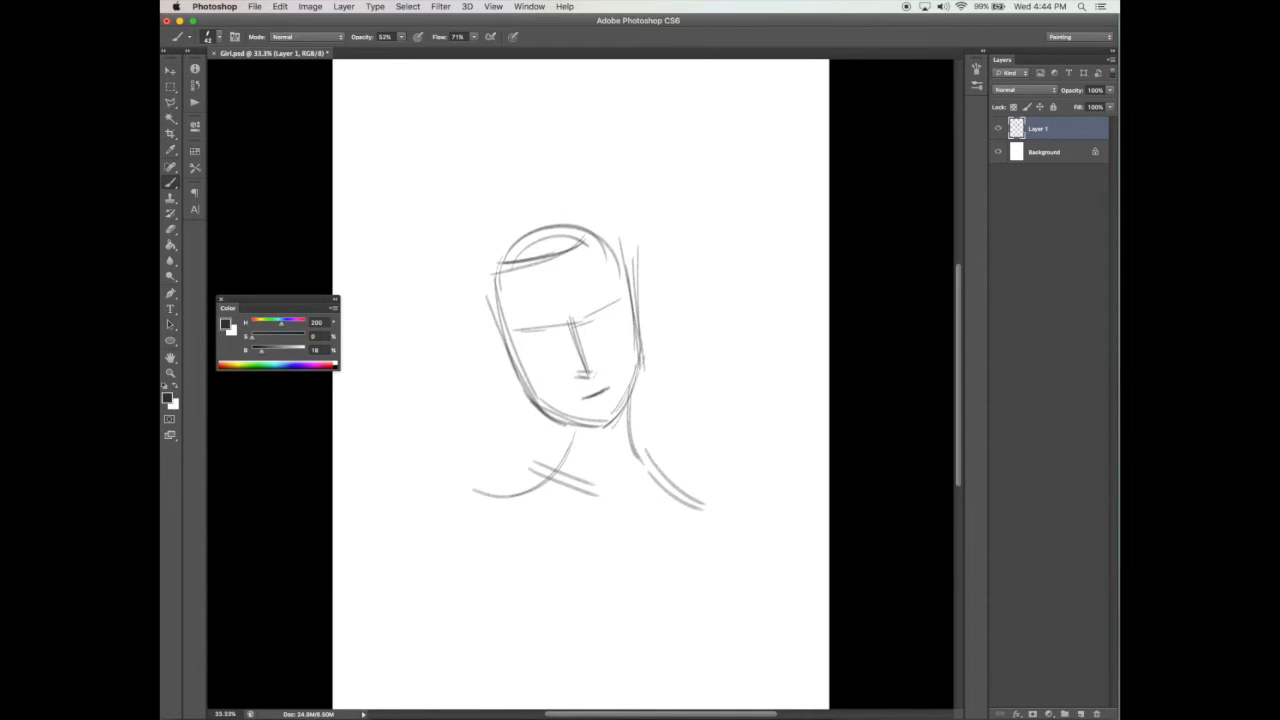
# Step: Draw the garment's wide scooped neckline curving between the two shoulders
pyautogui.moveTo(491, 483); pyautogui.dragTo(521, 537)
pyautogui.moveTo(510, 489); pyautogui.dragTo(533, 542)
pyautogui.moveTo(696, 511); pyautogui.dragTo(682, 545)
pyautogui.moveTo(530, 548)
pyautogui.mouseDown()
pyautogui.moveTo(565, 580)
pyautogui.moveTo(600, 584)
pyautogui.mouseUp()
pyautogui.moveTo(684, 552)
pyautogui.mouseDown()
pyautogui.moveTo(578, 586)
pyautogui.moveTo(622, 580)
pyautogui.mouseUp()
pyautogui.moveTo(516, 528); pyautogui.dragTo(600, 584)
# Step: Firm up the curves from neck to shoulders and add a line for each upper arm
pyautogui.moveTo(578, 420)
pyautogui.mouseDown()
pyautogui.moveTo(514, 506)
pyautogui.moveTo(491, 497)
pyautogui.mouseUp()
pyautogui.moveTo(621, 425)
pyautogui.mouseDown()
pyautogui.moveTo(677, 501)
pyautogui.moveTo(666, 482)
pyautogui.moveTo(696, 494)
pyautogui.mouseUp()
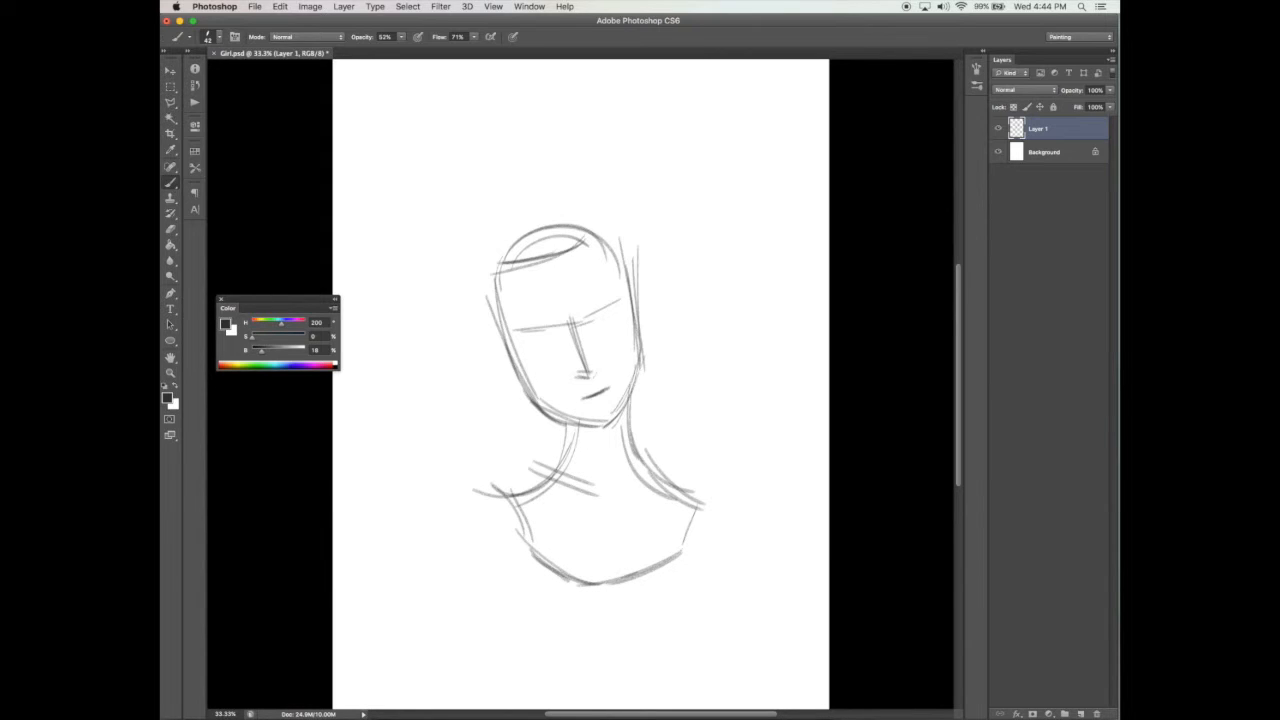
pyautogui.moveTo(484, 496); pyautogui.dragTo(455, 569)
pyautogui.moveTo(700, 500); pyautogui.dragTo(716, 576)
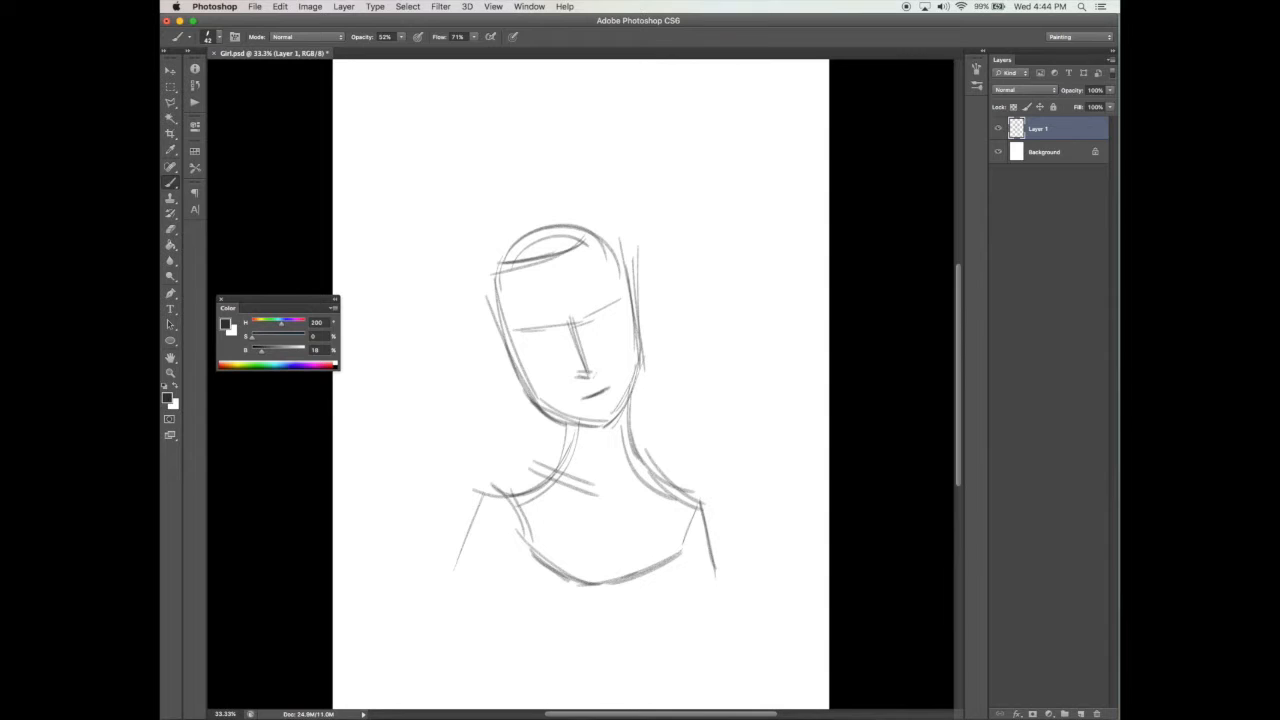
# Step: Redraw the chin line and erase the old outline along both sides of the face
pyautogui.moveTo(514, 374); pyautogui.dragTo(614, 431)
pyautogui.press('e')
pyautogui.moveTo(518, 376); pyautogui.dragTo(563, 428)
pyautogui.moveTo(496, 338); pyautogui.dragTo(524, 384)
pyautogui.moveTo(491, 280)
pyautogui.mouseDown()
pyautogui.moveTo(507, 343)
pyautogui.moveTo(508, 332)
pyautogui.moveTo(546, 401)
pyautogui.mouseUp()
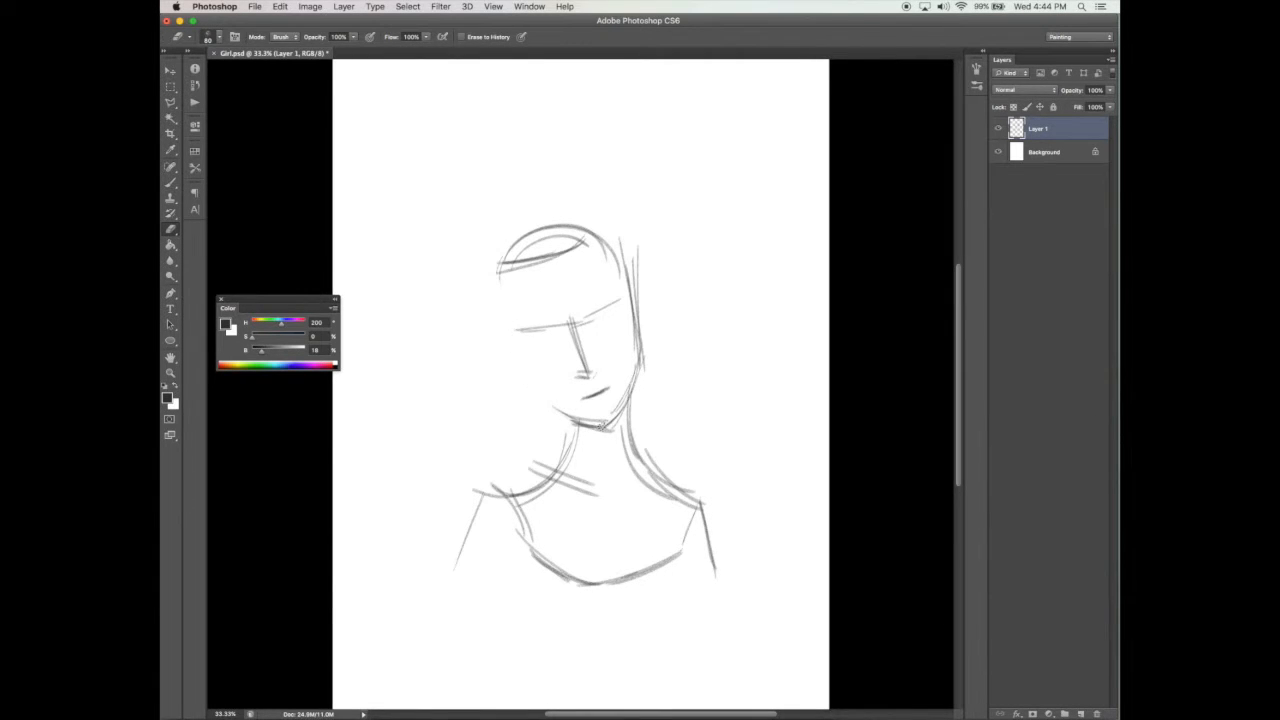
pyautogui.moveTo(641, 237)
pyautogui.mouseDown()
pyautogui.moveTo(632, 350)
pyautogui.moveTo(635, 244)
pyautogui.mouseUp()
# Step: Try a new left cheek line with the Brush tool, and hide all panels in full-screen mode
pyautogui.press('b')
pyautogui.moveTo(503, 333); pyautogui.dragTo(549, 396)
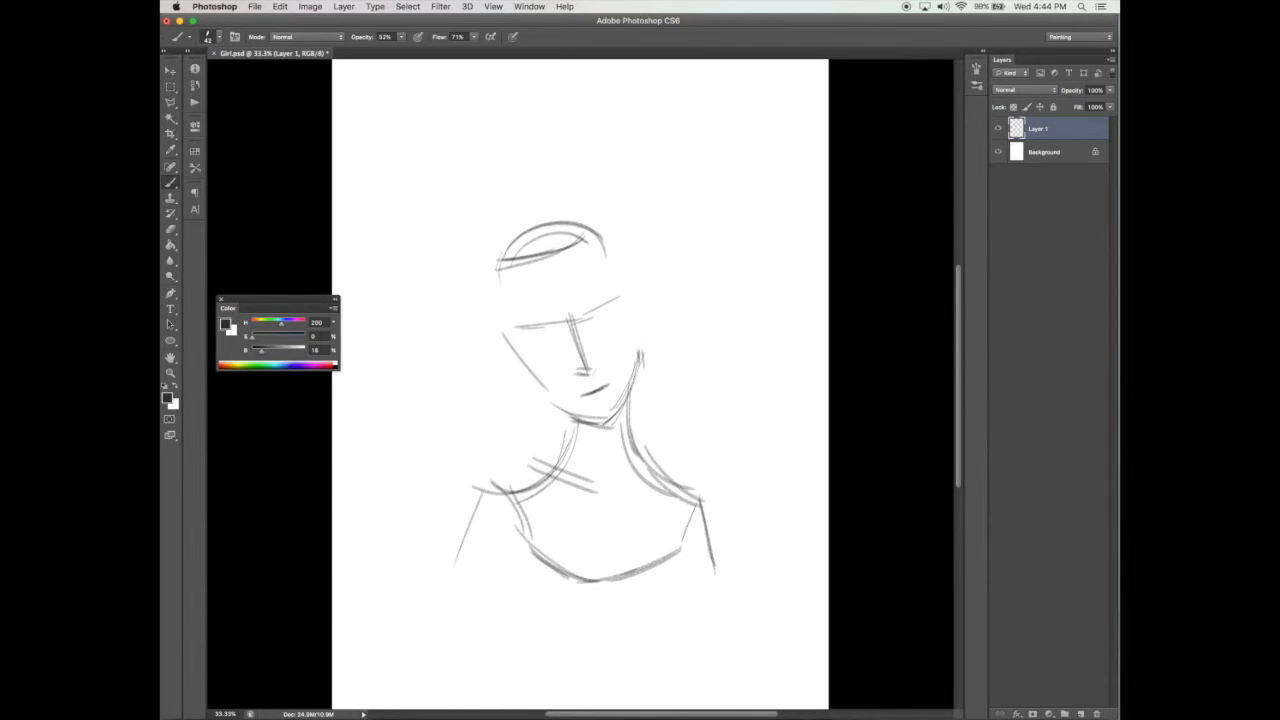
pyautogui.press('Tab')
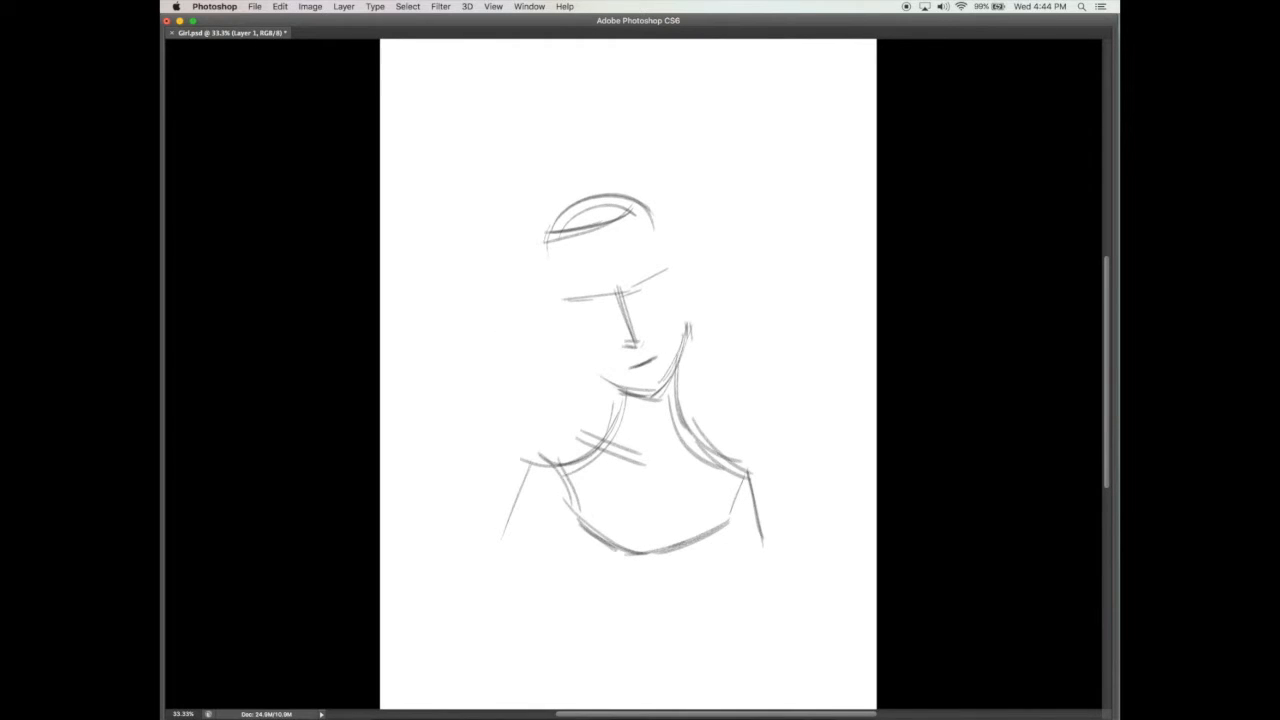
pyautogui.press('f')
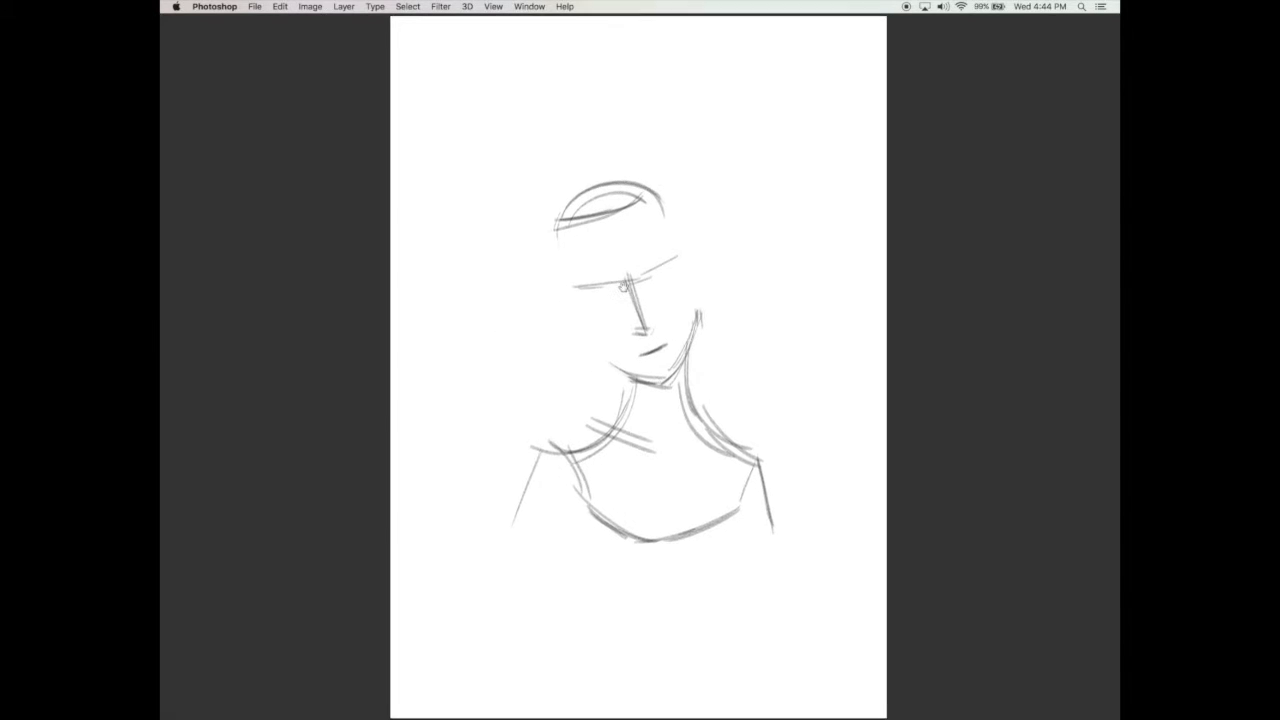
# Step: Redraw a narrower jaw, cheeks and temples down both sides of the face
pyautogui.moveTo(554, 309); pyautogui.dragTo(597, 368)
pyautogui.moveTo(559, 320); pyautogui.dragTo(596, 369)
pyautogui.moveTo(687, 292); pyautogui.dragTo(686, 324)
pyautogui.moveTo(685, 268); pyautogui.dragTo(684, 330)
pyautogui.moveTo(683, 277); pyautogui.dragTo(675, 362)
pyautogui.moveTo(568, 338); pyautogui.dragTo(600, 372)
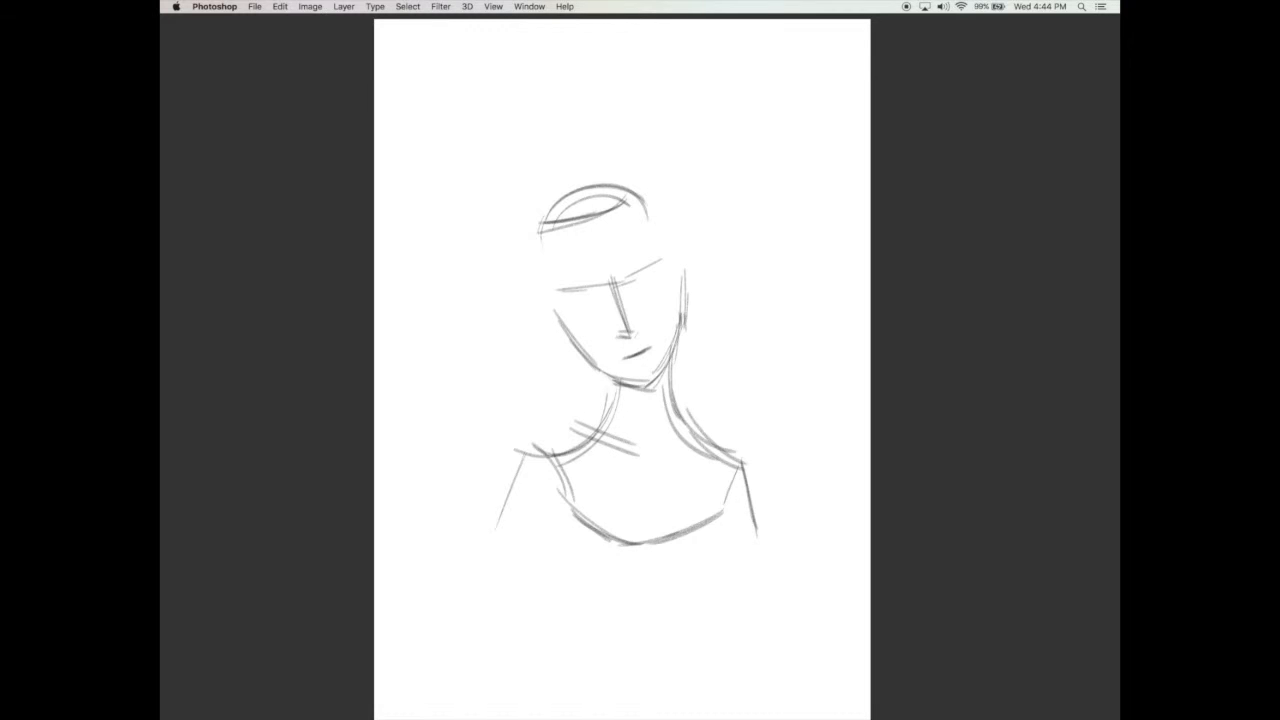
pyautogui.moveTo(540, 244); pyautogui.dragTo(549, 318)
pyautogui.moveTo(666, 206); pyautogui.dragTo(680, 265)
# Step: Sketch the curved collar at the base of the neck and a second curve below it on the chest
pyautogui.moveTo(608, 450)
pyautogui.mouseDown()
pyautogui.moveTo(652, 464)
pyautogui.moveTo(686, 442)
pyautogui.mouseUp()
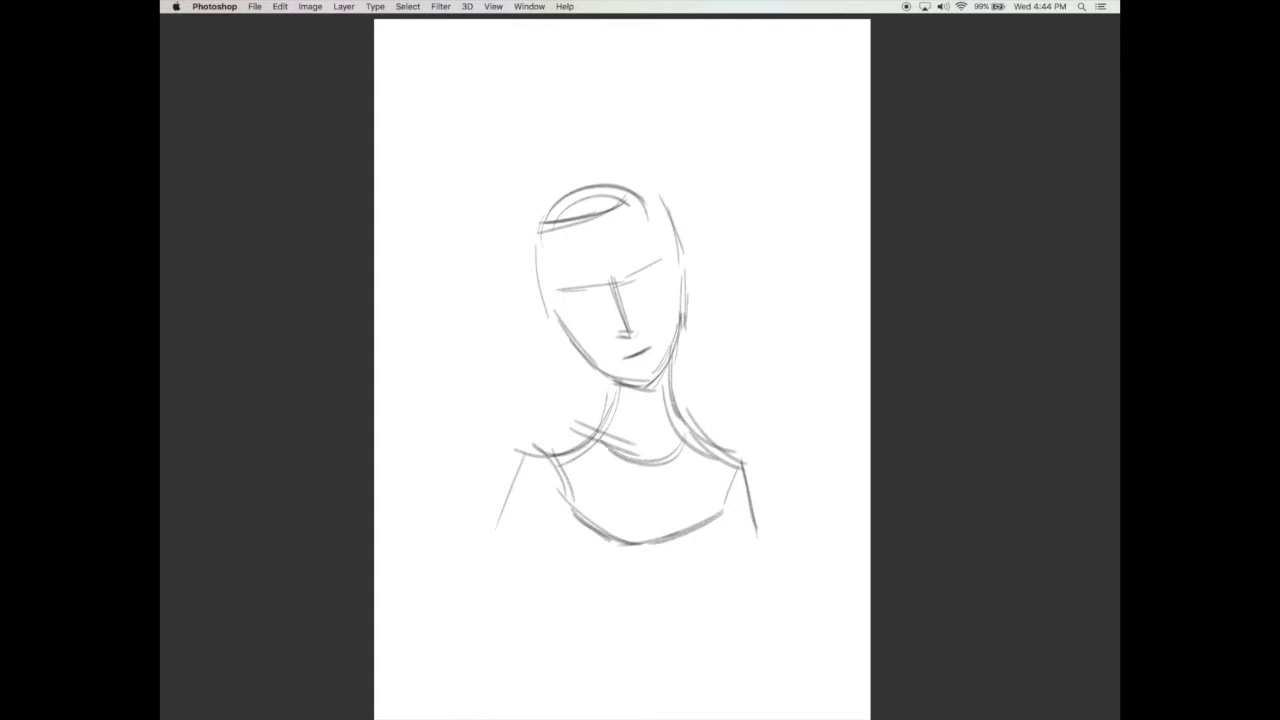
pyautogui.moveTo(592, 430); pyautogui.dragTo(682, 446)
pyautogui.moveTo(590, 434); pyautogui.dragTo(644, 495)
pyautogui.moveTo(700, 436)
pyautogui.mouseDown()
pyautogui.moveTo(686, 482)
pyautogui.moveTo(652, 498)
pyautogui.mouseUp()
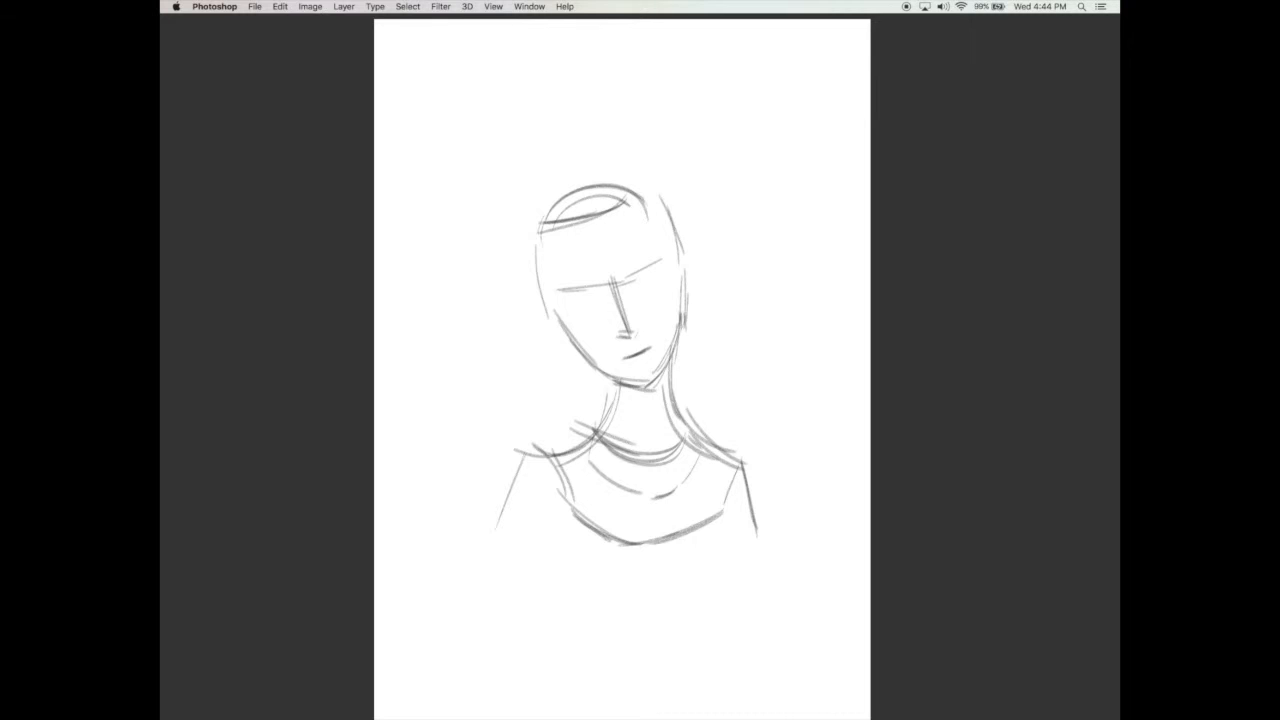
# Step: Sketch the outer shape of the short, voluminous hair around the head, with tips flicking out near the jaw
pyautogui.moveTo(549, 333); pyautogui.dragTo(578, 352)
pyautogui.moveTo(699, 283); pyautogui.dragTo(693, 303)
pyautogui.moveTo(550, 324)
pyautogui.mouseDown()
pyautogui.moveTo(519, 164)
pyautogui.moveTo(592, 127)
pyautogui.mouseUp()
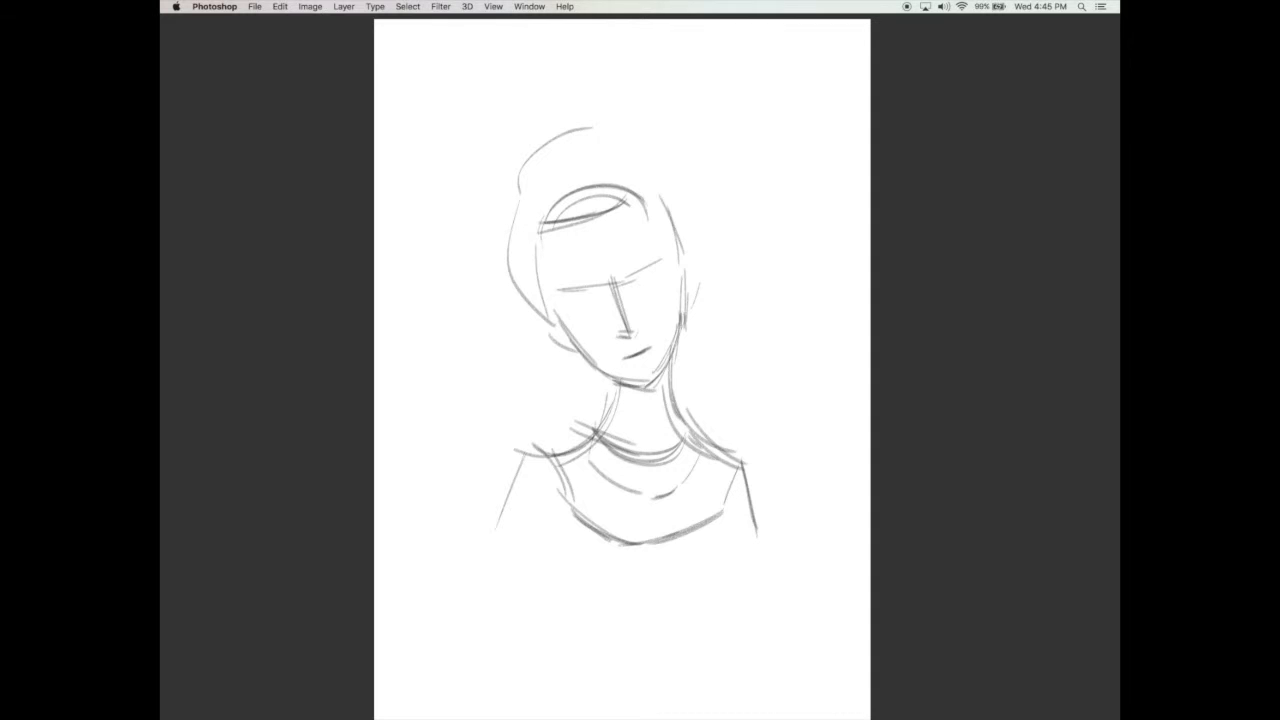
pyautogui.moveTo(618, 130)
pyautogui.mouseDown()
pyautogui.moveTo(698, 208)
pyautogui.moveTo(694, 284)
pyautogui.mouseUp()
pyautogui.moveTo(494, 295)
pyautogui.mouseDown()
pyautogui.moveTo(522, 330)
pyautogui.moveTo(556, 332)
pyautogui.mouseUp()
pyautogui.moveTo(518, 216); pyautogui.dragTo(500, 318)
pyautogui.moveTo(701, 208); pyautogui.dragTo(692, 290)
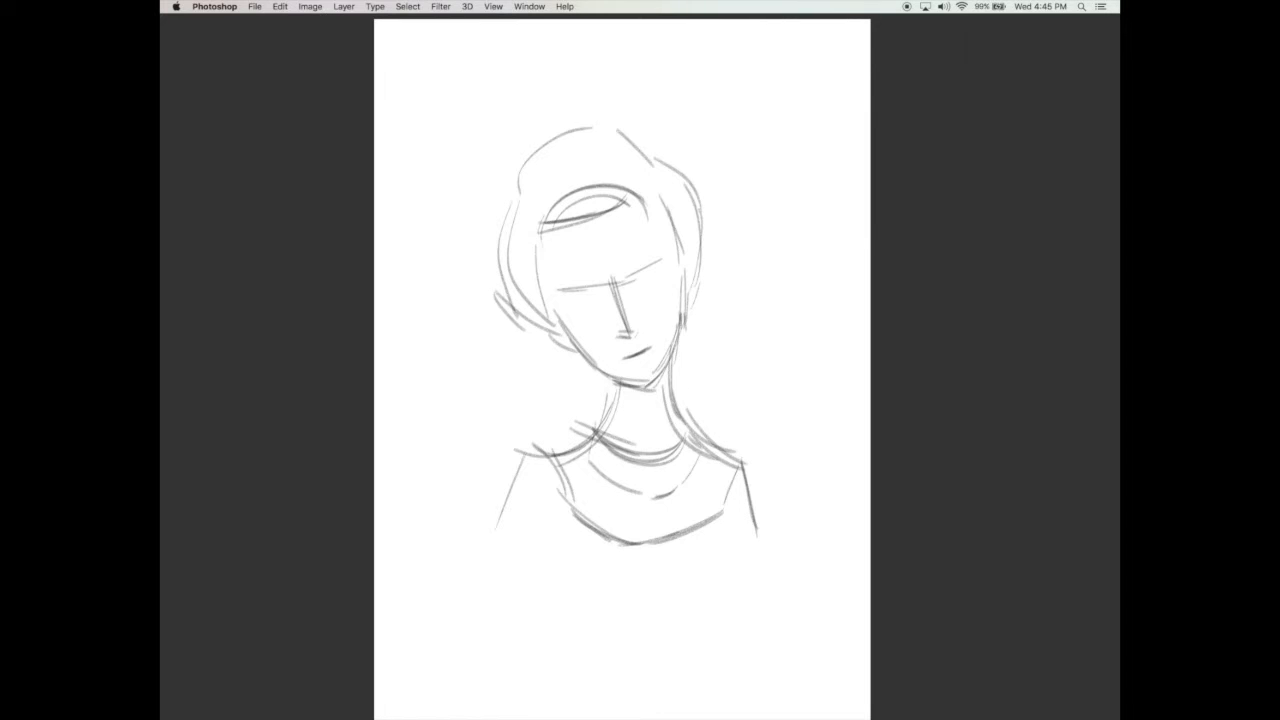
# Step: Define the inner edge of the hair along both temples and across the forehead
pyautogui.moveTo(547, 252); pyautogui.dragTo(545, 288)
pyautogui.moveTo(548, 240); pyautogui.dragTo(540, 322)
pyautogui.moveTo(656, 214)
pyautogui.mouseDown()
pyautogui.moveTo(674, 254)
pyautogui.moveTo(661, 216)
pyautogui.mouseUp()
pyautogui.moveTo(659, 214); pyautogui.dragTo(677, 252)
pyautogui.moveTo(564, 226); pyautogui.dragTo(628, 204)
# Step: Strengthen the hair's outer contour over the crown and sides, and extend both upper-arm lines
pyautogui.moveTo(537, 313)
pyautogui.mouseDown()
pyautogui.moveTo(525, 307)
pyautogui.moveTo(606, 122)
pyautogui.mouseUp()
pyautogui.moveTo(537, 166)
pyautogui.mouseDown()
pyautogui.moveTo(625, 148)
pyautogui.moveTo(647, 168)
pyautogui.mouseUp()
pyautogui.moveTo(604, 122); pyautogui.dragTo(696, 228)
pyautogui.moveTo(664, 164); pyautogui.dragTo(707, 262)
pyautogui.moveTo(694, 206); pyautogui.dragTo(709, 292)
pyautogui.moveTo(702, 242); pyautogui.dragTo(708, 274)
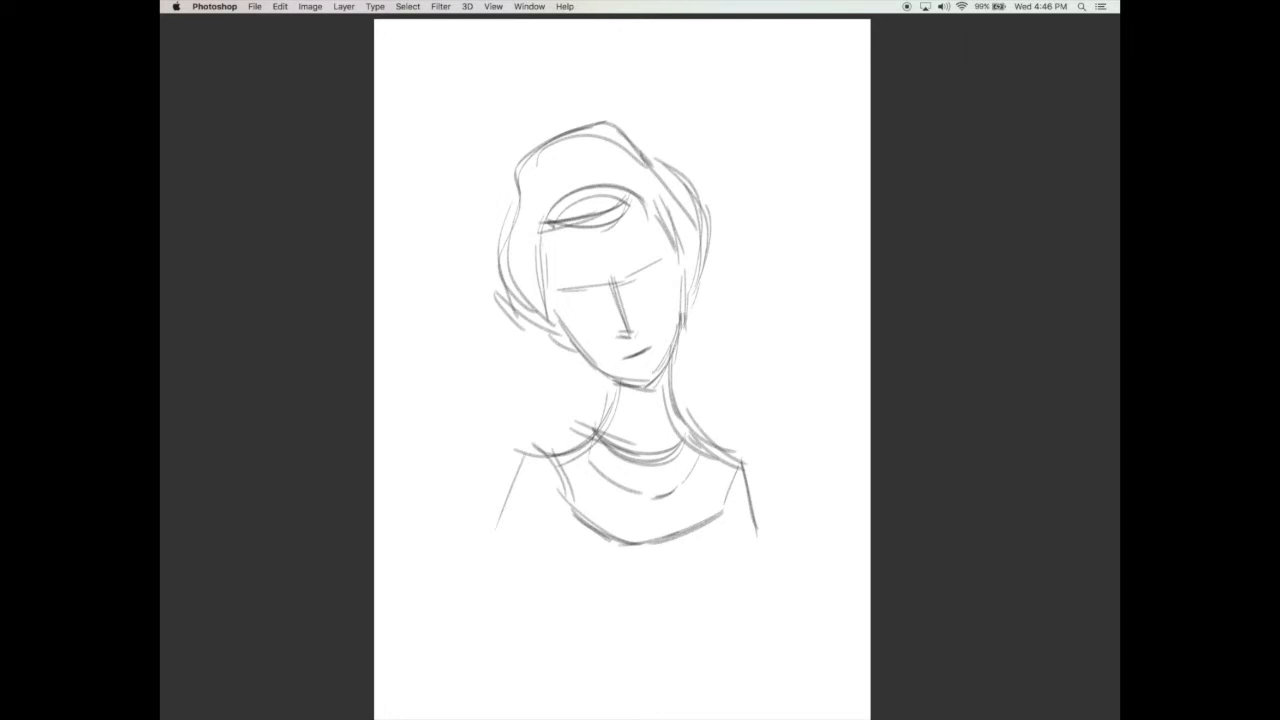
pyautogui.moveTo(512, 468)
pyautogui.mouseDown()
pyautogui.moveTo(483, 550)
pyautogui.moveTo(505, 520)
pyautogui.mouseUp()
pyautogui.moveTo(750, 464); pyautogui.dragTo(776, 542)
# Step: Draw two slanted almond-shaped eyes and angled eyebrows along the brow guideline
pyautogui.moveTo(567, 298)
pyautogui.mouseDown()
pyautogui.moveTo(601, 298)
pyautogui.moveTo(583, 311)
pyautogui.moveTo(663, 265)
pyautogui.mouseUp()
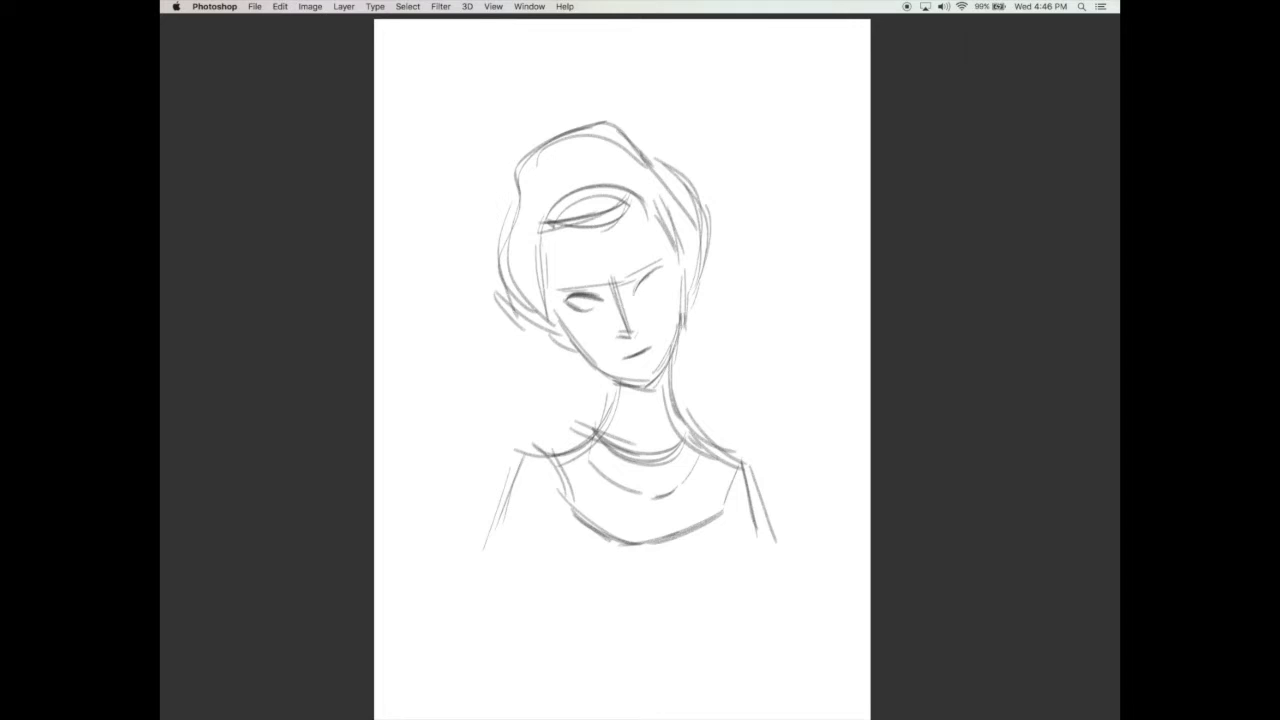
pyautogui.moveTo(641, 280)
pyautogui.mouseDown()
pyautogui.moveTo(665, 267)
pyautogui.moveTo(643, 292)
pyautogui.moveTo(655, 286)
pyautogui.mouseUp()
pyautogui.moveTo(653, 288); pyautogui.dragTo(660, 272)
pyautogui.moveTo(570, 306); pyautogui.dragTo(598, 308)
pyautogui.moveTo(578, 312); pyautogui.dragTo(604, 308)
pyautogui.moveTo(614, 310); pyautogui.dragTo(626, 305)
pyautogui.moveTo(556, 290); pyautogui.dragTo(599, 289)
pyautogui.moveTo(561, 286)
pyautogui.mouseDown()
pyautogui.moveTo(662, 248)
pyautogui.moveTo(645, 255)
pyautogui.mouseUp()
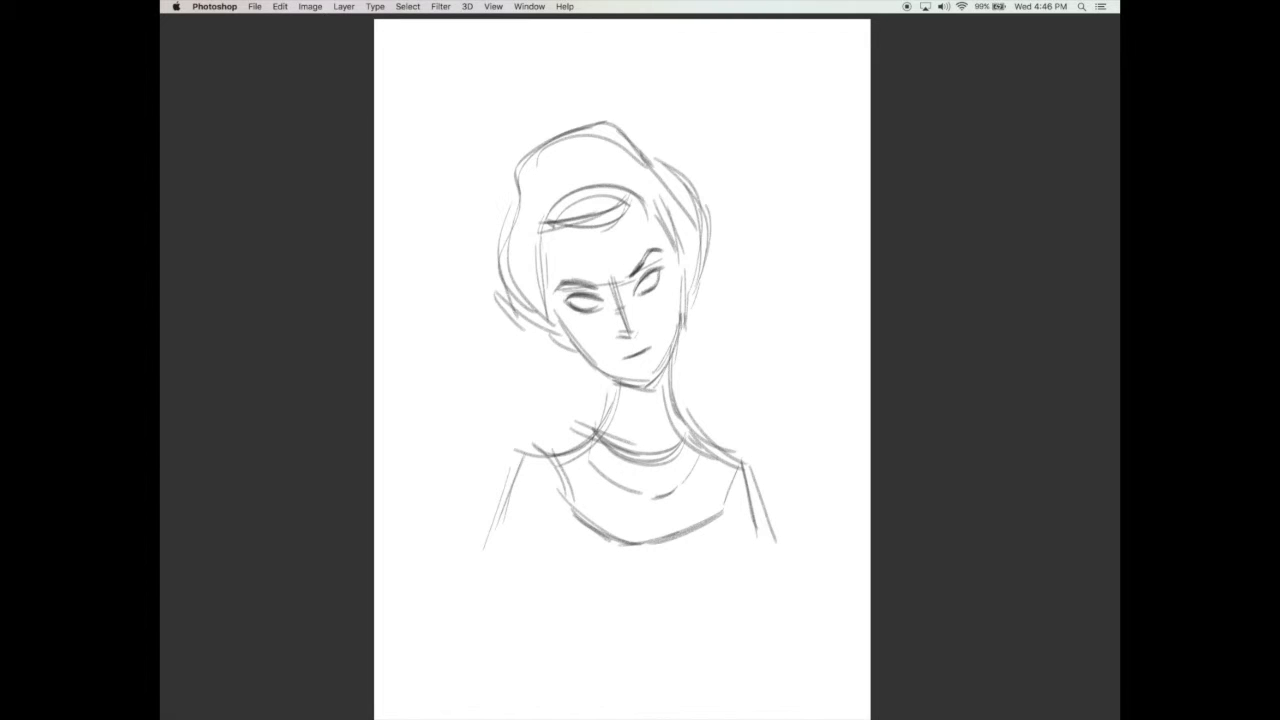
# Step: Darken the eyelid outlines of both eyes and reinforce the angled eyebrows
pyautogui.moveTo(580, 287)
pyautogui.mouseDown()
pyautogui.moveTo(598, 285)
pyautogui.moveTo(586, 314)
pyautogui.mouseUp()
pyautogui.moveTo(663, 272); pyautogui.dragTo(646, 293)
pyautogui.moveTo(560, 302); pyautogui.dragTo(641, 277)
pyautogui.moveTo(641, 279); pyautogui.dragTo(665, 263)
pyautogui.moveTo(554, 302); pyautogui.dragTo(570, 294)
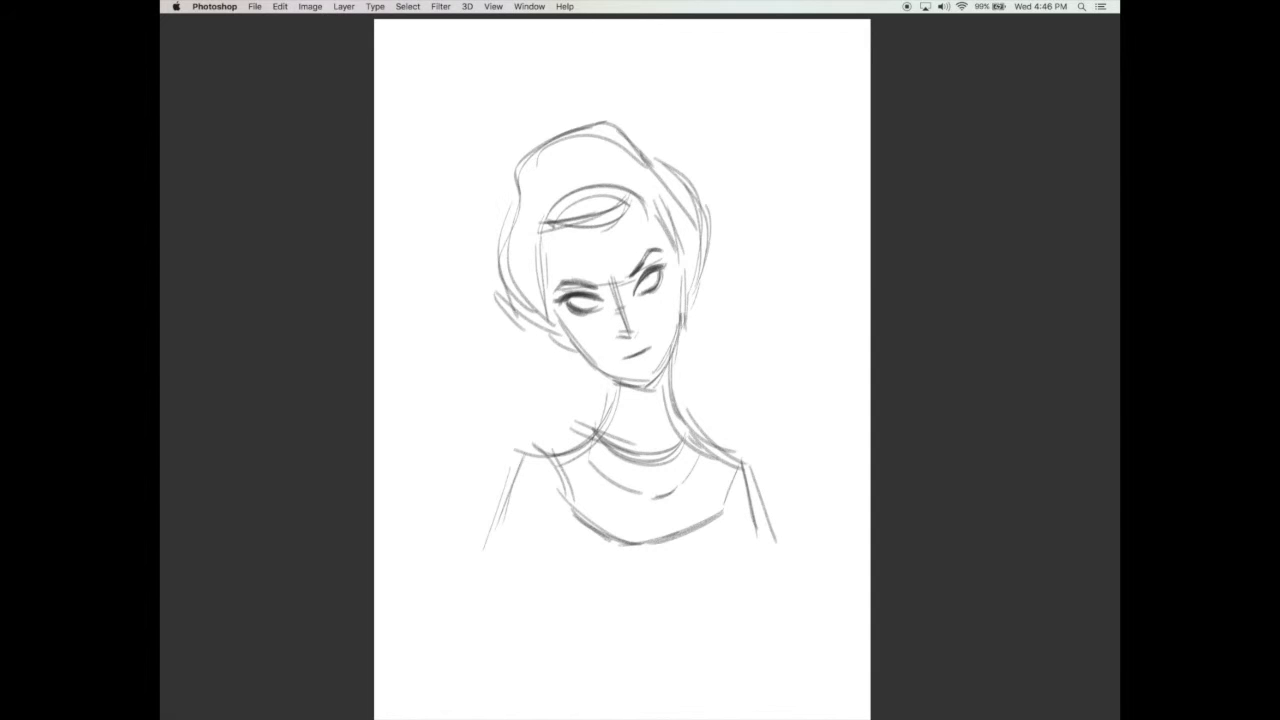
# Step: Draw the bridge, side and base of the nose and darken the slanted line of the mouth
pyautogui.moveTo(617, 341); pyautogui.dragTo(637, 331)
pyautogui.moveTo(626, 316); pyautogui.dragTo(640, 328)
pyautogui.moveTo(614, 285); pyautogui.dragTo(620, 340)
pyautogui.moveTo(620, 289); pyautogui.dragTo(644, 334)
pyautogui.moveTo(615, 357); pyautogui.dragTo(655, 344)
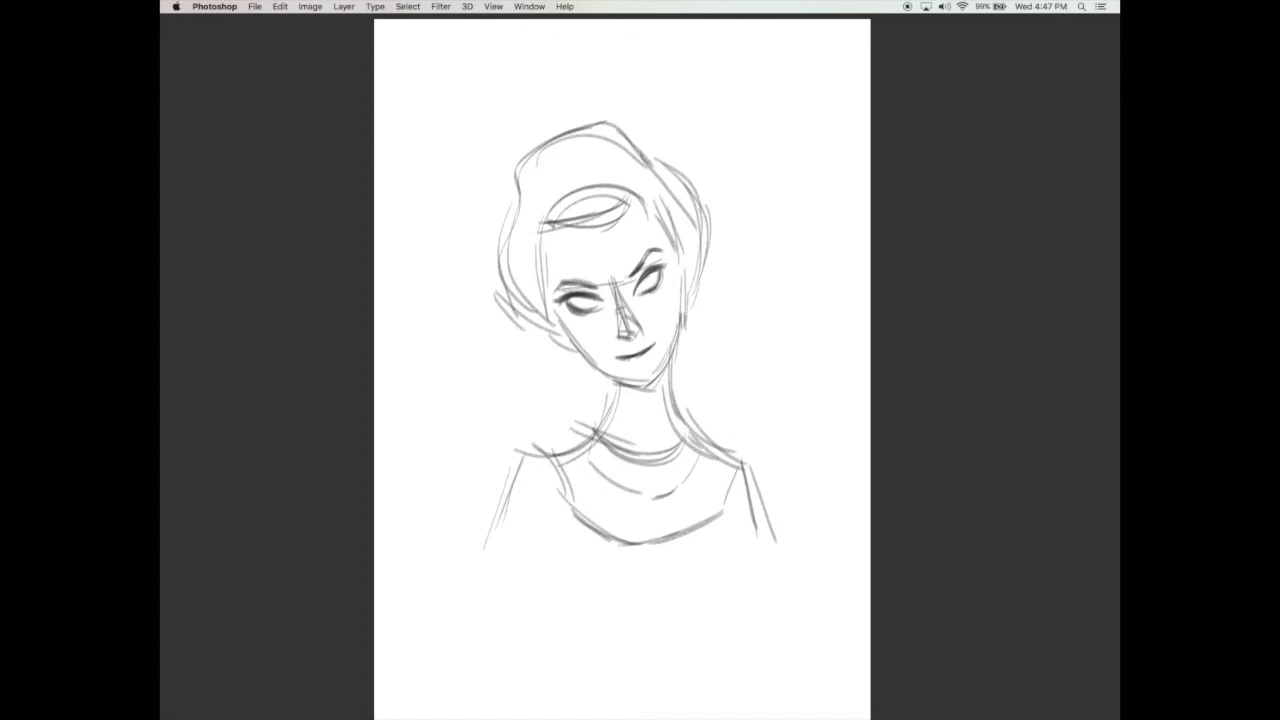
# Step: Sketch small ears on both sides of the face below the hair
pyautogui.moveTo(698, 266); pyautogui.dragTo(688, 310)
pyautogui.moveTo(552, 330); pyautogui.dragTo(566, 350)
pyautogui.moveTo(564, 346); pyautogui.dragTo(574, 354)
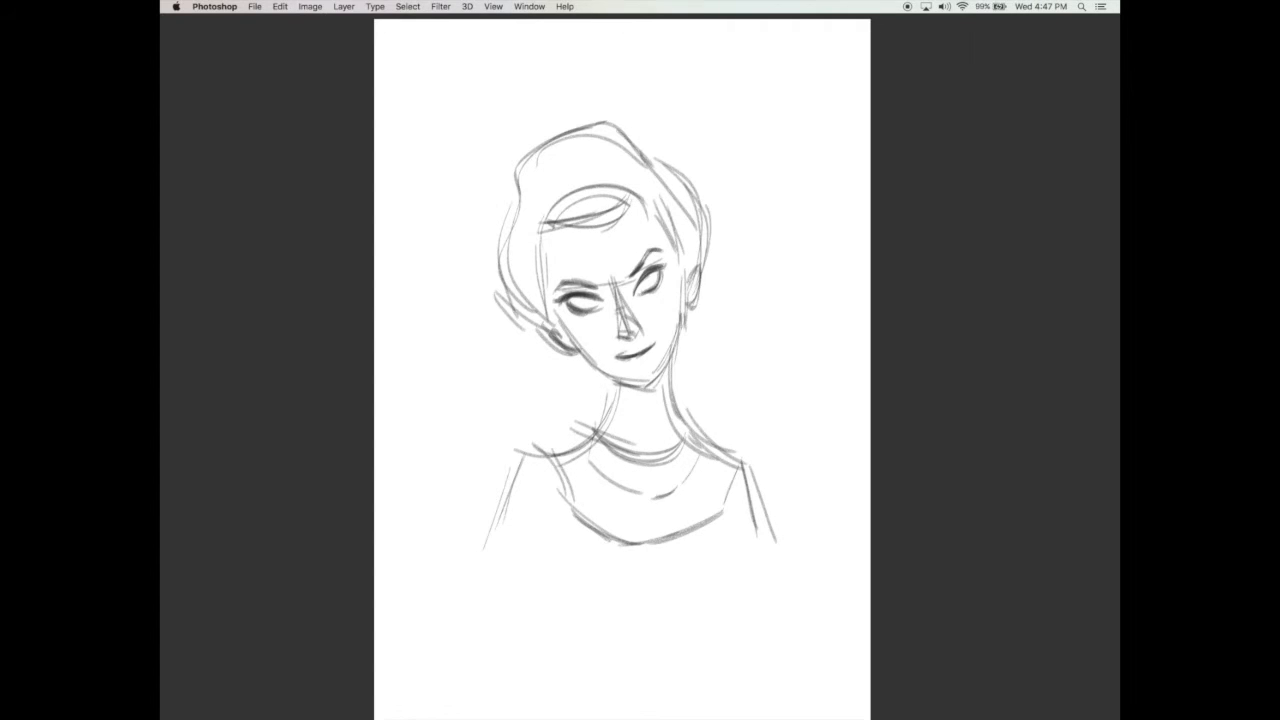
# Step: Draw the upper and lower lips around the mouth line and shade in the irises of both eyes
pyautogui.moveTo(618, 351); pyautogui.dragTo(654, 341)
pyautogui.moveTo(637, 371)
pyautogui.mouseDown()
pyautogui.moveTo(648, 367)
pyautogui.moveTo(624, 367)
pyautogui.moveTo(646, 363)
pyautogui.moveTo(633, 367)
pyautogui.mouseUp()
pyautogui.moveTo(577, 311); pyautogui.dragTo(591, 315)
pyautogui.moveTo(577, 303)
pyautogui.mouseDown()
pyautogui.moveTo(595, 311)
pyautogui.moveTo(652, 289)
pyautogui.mouseUp()
pyautogui.moveTo(643, 275); pyautogui.dragTo(651, 286)
pyautogui.moveTo(647, 281); pyautogui.dragTo(656, 289)
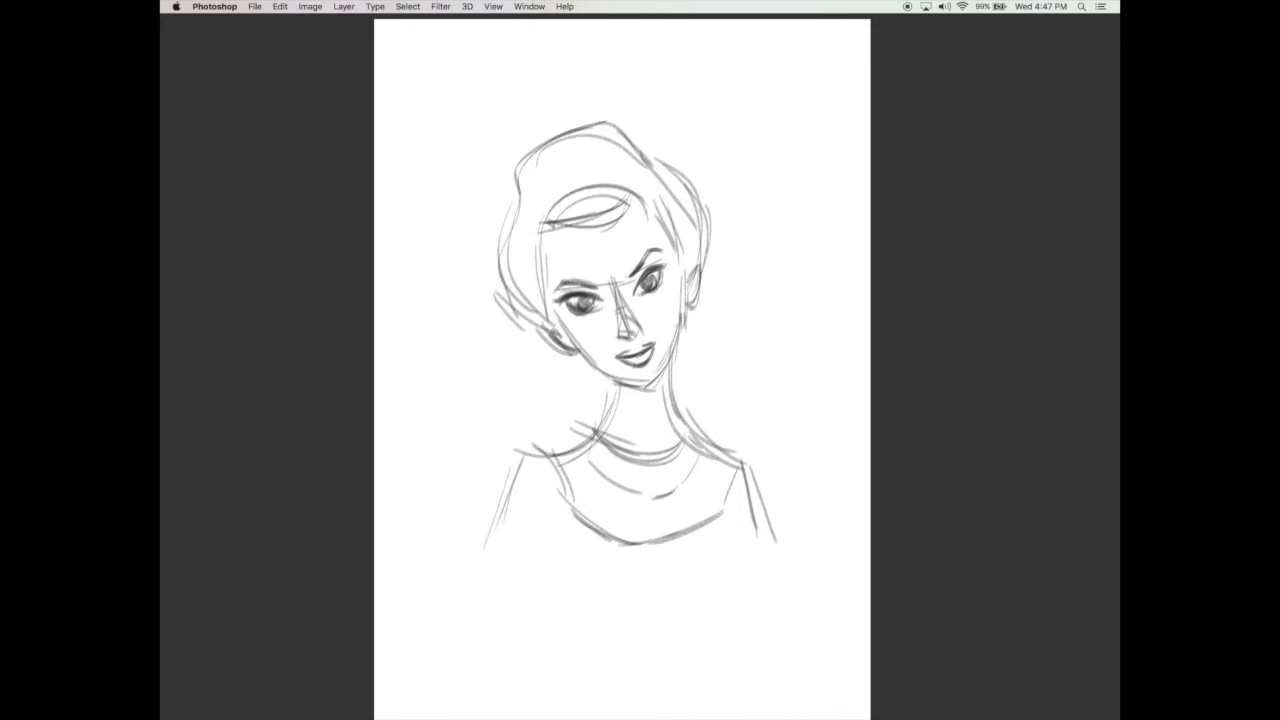
# Step: Undo the last few strokes and rework both irises with darker shading
pyautogui.press('super+alt+z')
pyautogui.press('super+alt+z')
pyautogui.press('super+alt+z')
pyautogui.press('super+alt+z')
pyautogui.press('super+alt+z')
pyautogui.press('super+alt+z')
pyautogui.press('super+alt+z')
pyautogui.press('super+alt+z')
pyautogui.moveTo(577, 299)
pyautogui.mouseDown()
pyautogui.moveTo(590, 308)
pyautogui.moveTo(648, 289)
pyautogui.mouseUp()
pyautogui.moveTo(642, 282); pyautogui.dragTo(653, 291)
# Step: Strengthen the contour of the face along both cheeks, the jaw and the chin
pyautogui.moveTo(548, 310); pyautogui.dragTo(590, 366)
pyautogui.moveTo(684, 258); pyautogui.dragTo(684, 340)
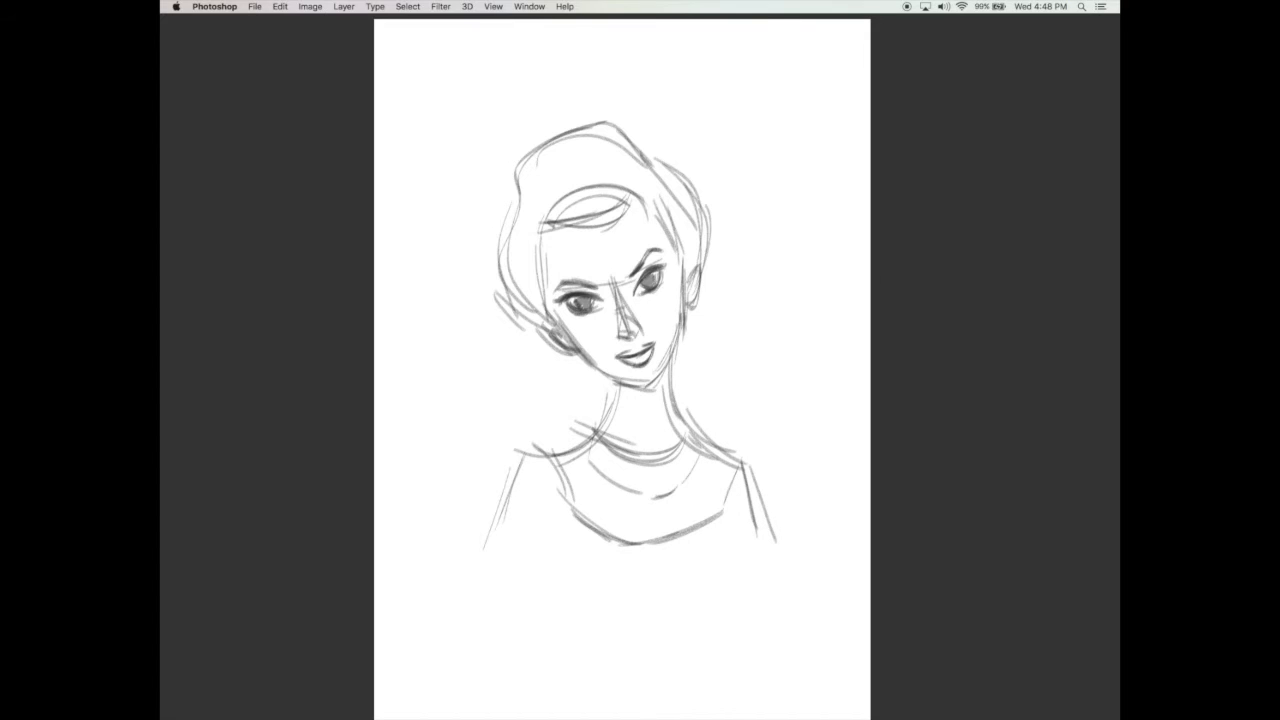
pyautogui.moveTo(601, 372)
pyautogui.mouseDown()
pyautogui.moveTo(655, 389)
pyautogui.moveTo(671, 358)
pyautogui.mouseUp()
pyautogui.moveTo(654, 381); pyautogui.dragTo(681, 311)
pyautogui.moveTo(589, 361); pyautogui.dragTo(655, 381)
# Step: Draw a V-shaped necklace hanging from the base of the neck, with small round beads along its lower edge
pyautogui.moveTo(606, 426)
pyautogui.mouseDown()
pyautogui.moveTo(653, 463)
pyautogui.moveTo(685, 426)
pyautogui.mouseUp()
pyautogui.moveTo(597, 432); pyautogui.dragTo(597, 474)
pyautogui.moveTo(603, 461); pyautogui.dragTo(597, 474)
pyautogui.moveTo(683, 423); pyautogui.dragTo(699, 464)
pyautogui.moveTo(683, 423); pyautogui.dragTo(698, 463)
pyautogui.moveTo(600, 460); pyautogui.dragTo(654, 516)
pyautogui.moveTo(656, 514); pyautogui.dragTo(700, 464)
pyautogui.moveTo(592, 474); pyautogui.dragTo(632, 510)
pyautogui.moveTo(656, 520); pyautogui.dragTo(682, 494)
pyautogui.moveTo(690, 484); pyautogui.dragTo(706, 464)
# Step: Draw long beaded earrings hanging from both ears and reinforce the left shoulder line
pyautogui.moveTo(570, 352)
pyautogui.mouseDown()
pyautogui.moveTo(576, 424)
pyautogui.moveTo(558, 444)
pyautogui.mouseUp()
pyautogui.moveTo(690, 306); pyautogui.dragTo(700, 426)
pyautogui.moveTo(568, 436); pyautogui.dragTo(532, 454)
# Step: Darken the hairline down the left temple and from the forehead down the right temple
pyautogui.moveTo(539, 285); pyautogui.dragTo(558, 325)
pyautogui.moveTo(541, 245); pyautogui.dragTo(545, 297)
pyautogui.moveTo(543, 238)
pyautogui.mouseDown()
pyautogui.moveTo(546, 293)
pyautogui.moveTo(548, 258)
pyautogui.mouseUp()
pyautogui.moveTo(545, 270); pyautogui.dragTo(547, 288)
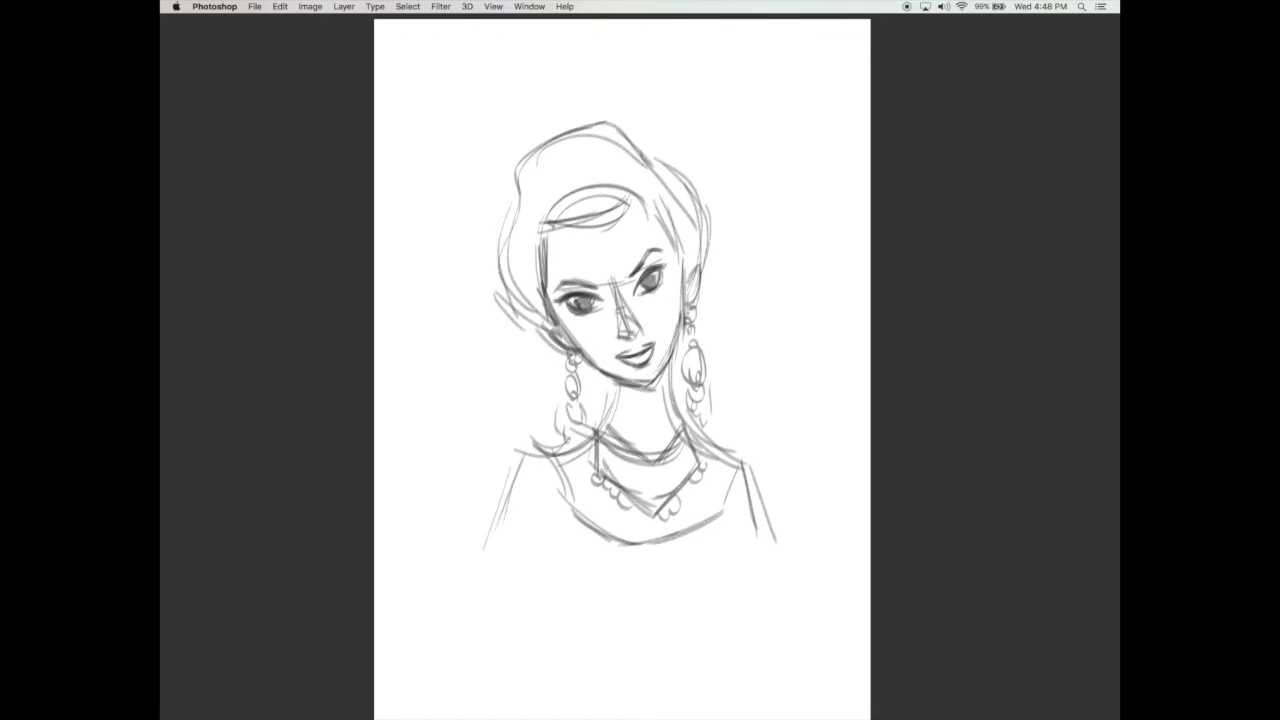
pyautogui.moveTo(634, 205)
pyautogui.mouseDown()
pyautogui.moveTo(676, 236)
pyautogui.moveTo(679, 278)
pyautogui.mouseUp()
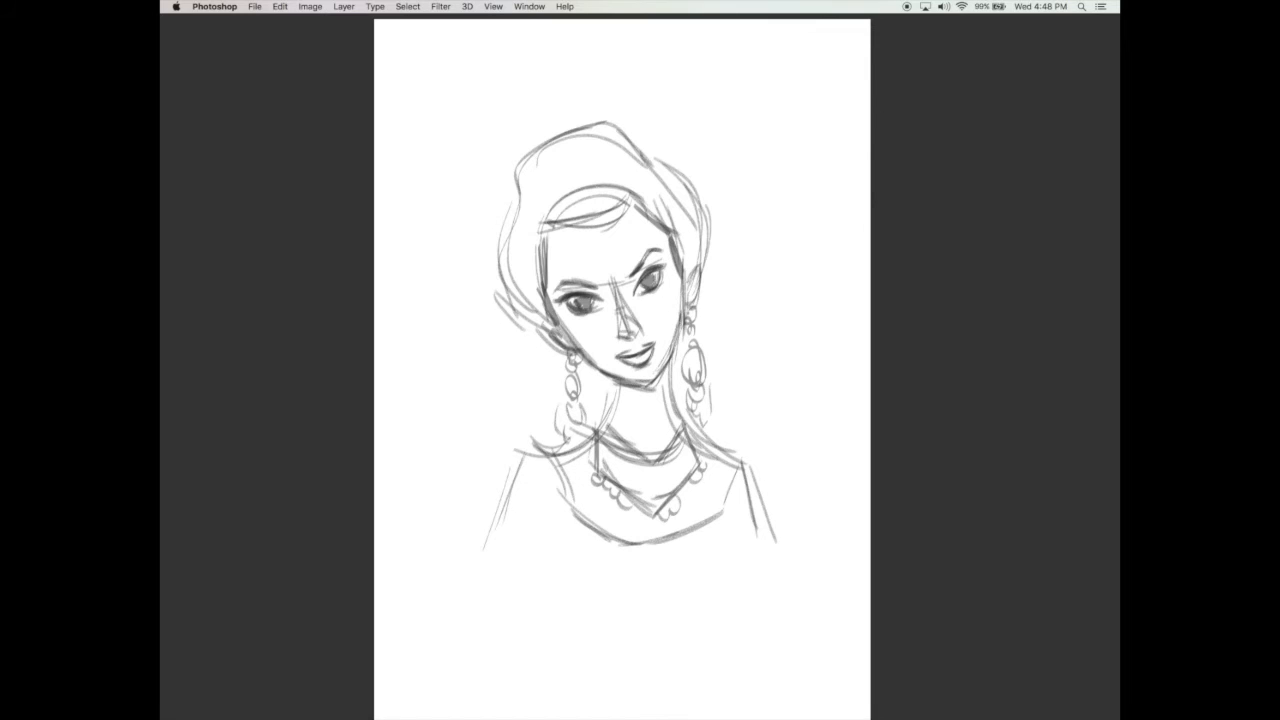
# Step: Darken the hair's lower left contour and fill the left side of the hair with hatching
pyautogui.moveTo(546, 288)
pyautogui.mouseDown()
pyautogui.moveTo(562, 325)
pyautogui.moveTo(518, 330)
pyautogui.mouseUp()
pyautogui.moveTo(516, 246); pyautogui.dragTo(499, 314)
pyautogui.moveTo(540, 236)
pyautogui.mouseDown()
pyautogui.moveTo(516, 300)
pyautogui.moveTo(536, 320)
pyautogui.mouseUp()
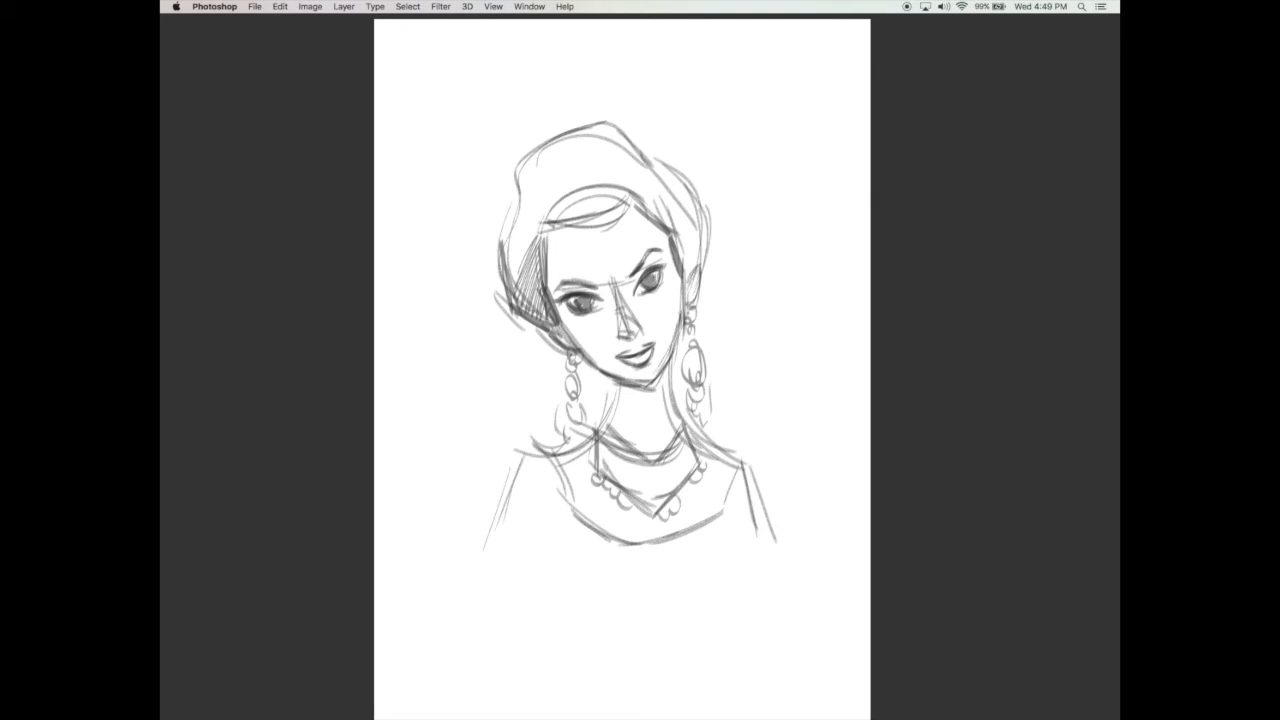
pyautogui.moveTo(502, 254)
pyautogui.mouseDown()
pyautogui.moveTo(529, 307)
pyautogui.moveTo(534, 291)
pyautogui.mouseUp()
pyautogui.moveTo(508, 245); pyautogui.dragTo(537, 273)
pyautogui.moveTo(513, 225); pyautogui.dragTo(538, 254)
# Step: Hatch the left and middle part of the crown with long strokes running down to the forehead
pyautogui.moveTo(520, 177); pyautogui.dragTo(540, 228)
pyautogui.moveTo(547, 144)
pyautogui.mouseDown()
pyautogui.moveTo(540, 233)
pyautogui.moveTo(545, 222)
pyautogui.mouseUp()
pyautogui.moveTo(559, 147); pyautogui.dragTo(550, 229)
pyautogui.moveTo(570, 143); pyautogui.dragTo(555, 231)
pyautogui.moveTo(577, 140); pyautogui.dragTo(563, 232)
pyautogui.moveTo(587, 160); pyautogui.dragTo(574, 231)
pyautogui.moveTo(597, 180)
pyautogui.mouseDown()
pyautogui.moveTo(583, 230)
pyautogui.moveTo(598, 238)
pyautogui.mouseUp()
# Step: Shade the front hair lock with dense hatching and thicken the hairline toward the right temple
pyautogui.moveTo(543, 236)
pyautogui.mouseDown()
pyautogui.moveTo(621, 224)
pyautogui.moveTo(631, 209)
pyautogui.mouseUp()
pyautogui.moveTo(608, 232)
pyautogui.mouseDown()
pyautogui.moveTo(642, 194)
pyautogui.moveTo(580, 235)
pyautogui.mouseUp()
pyautogui.moveTo(567, 236)
pyautogui.mouseDown()
pyautogui.moveTo(603, 240)
pyautogui.moveTo(565, 232)
pyautogui.mouseUp()
pyautogui.moveTo(590, 197); pyautogui.dragTo(574, 234)
pyautogui.moveTo(600, 188); pyautogui.dragTo(588, 242)
pyautogui.moveTo(610, 200)
pyautogui.mouseDown()
pyautogui.moveTo(598, 244)
pyautogui.moveTo(626, 210)
pyautogui.mouseUp()
pyautogui.moveTo(676, 206)
pyautogui.mouseDown()
pyautogui.moveTo(642, 230)
pyautogui.moveTo(678, 236)
pyautogui.mouseUp()
pyautogui.moveTo(632, 200); pyautogui.dragTo(678, 243)
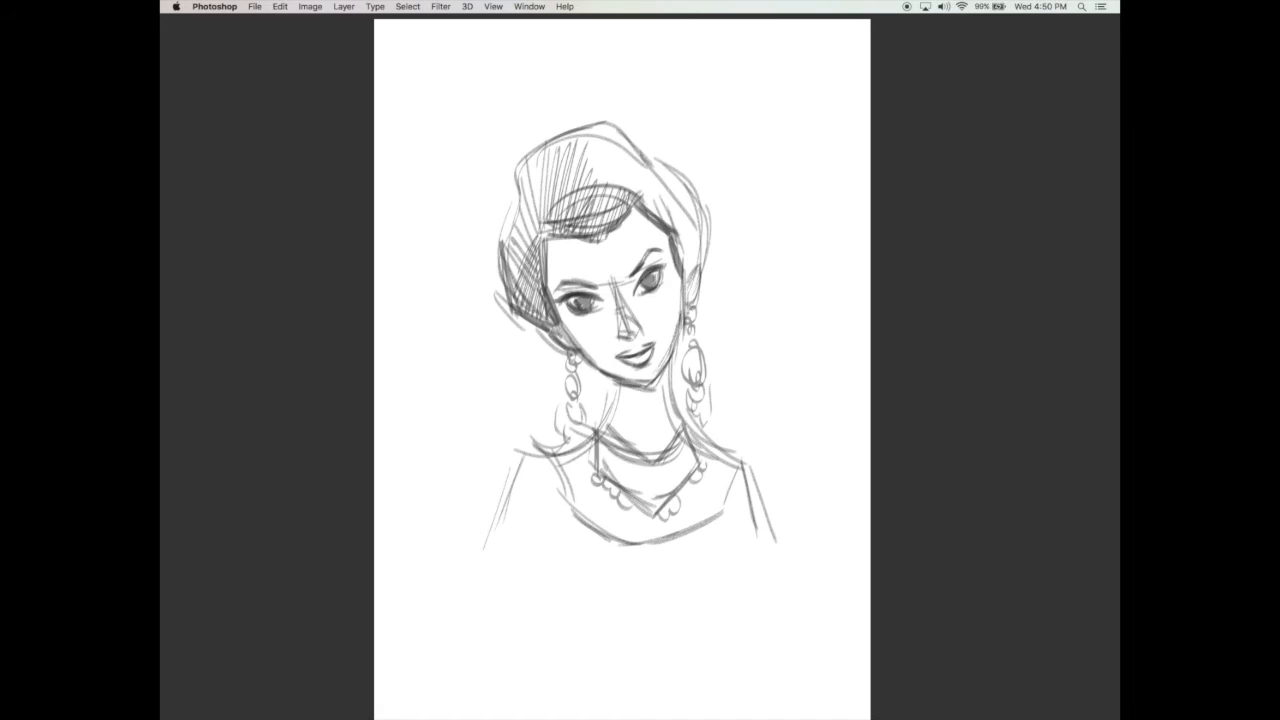
# Step: Reinforce the rounded neckline of the dress with extra strokes along its sides and lower curve
pyautogui.moveTo(561, 457)
pyautogui.mouseDown()
pyautogui.moveTo(571, 513)
pyautogui.moveTo(579, 502)
pyautogui.mouseUp()
pyautogui.moveTo(565, 504)
pyautogui.mouseDown()
pyautogui.moveTo(581, 525)
pyautogui.moveTo(674, 541)
pyautogui.mouseUp()
pyautogui.moveTo(734, 465); pyautogui.dragTo(701, 529)
pyautogui.moveTo(722, 473); pyautogui.dragTo(692, 533)
pyautogui.moveTo(616, 545); pyautogui.dragTo(692, 532)
pyautogui.moveTo(722, 502); pyautogui.dragTo(690, 536)
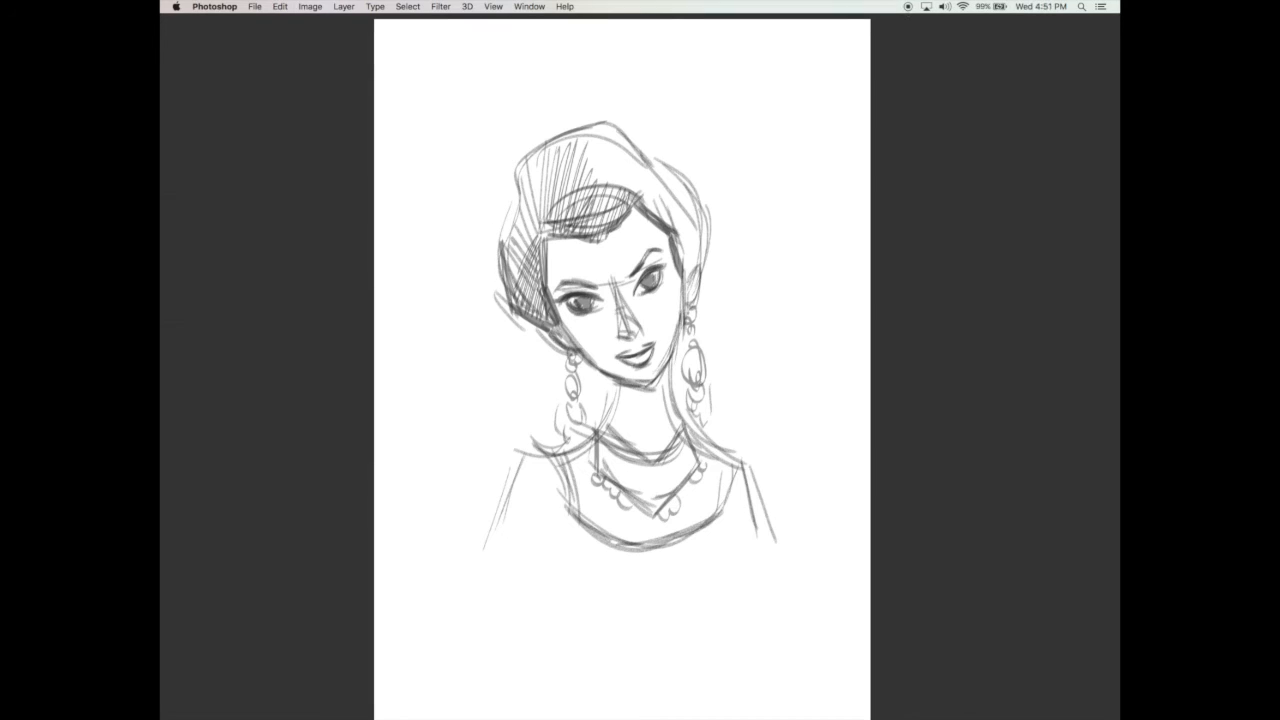
# Step: Bring back the hidden panels and lower the sketch layer's opacity to 61%
pyautogui.press('Tab')
pyautogui.moveTo(760, 400); pyautogui.dragTo(744, 384)
pyautogui.click(1111, 78)
pyautogui.click(1079, 90)
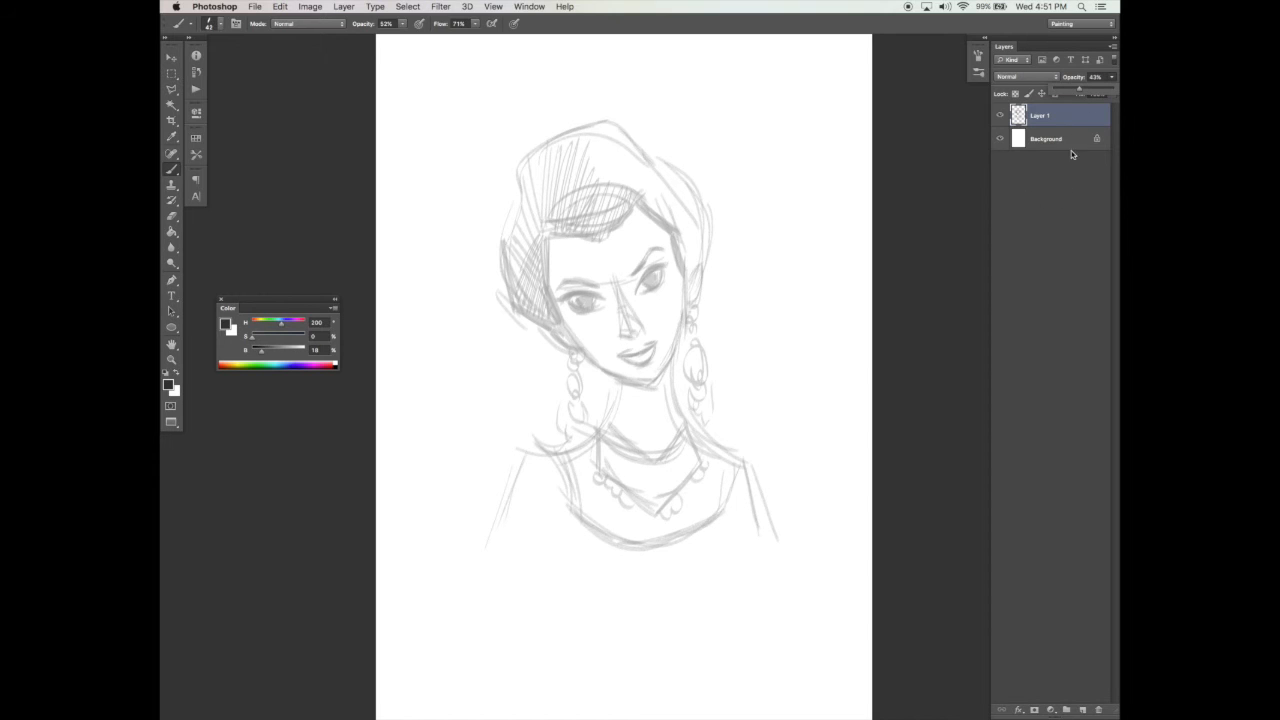
pyautogui.moveTo(1094, 91); pyautogui.dragTo(1087, 92)
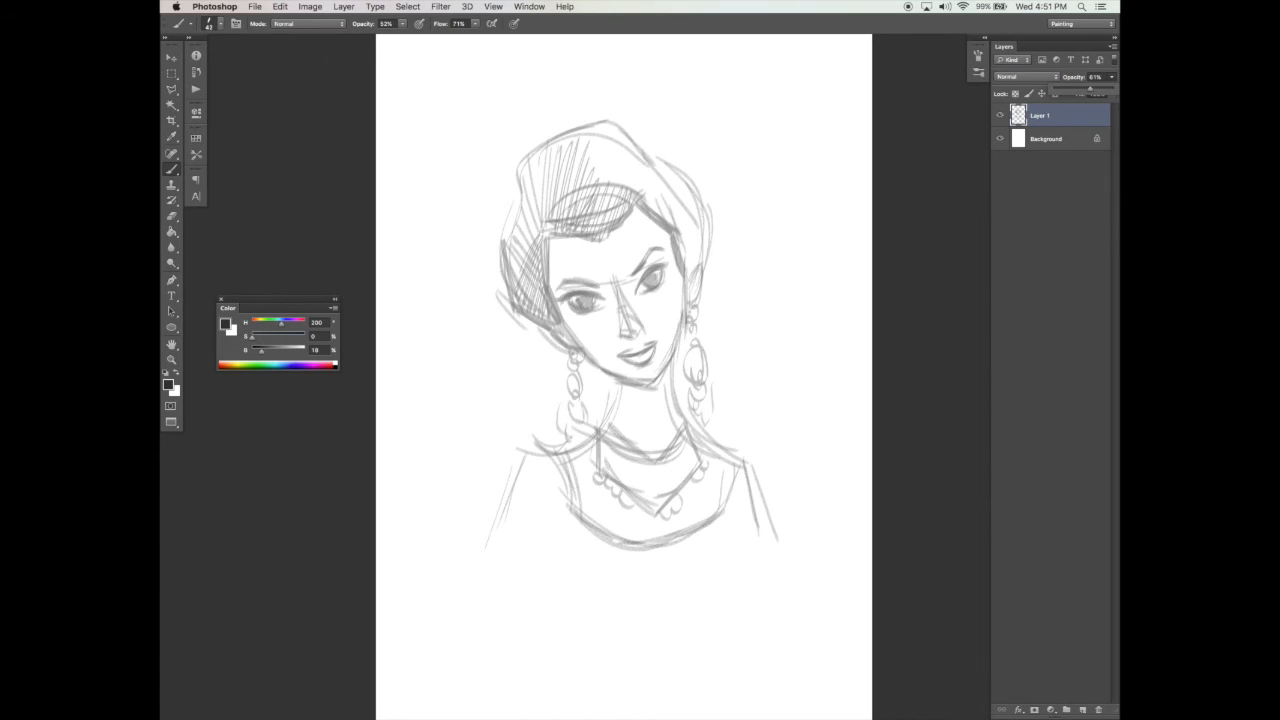
# Step: Select the left eye and eyebrow with the freehand Lasso, adjust their position with Free Transform, and deselect
pyautogui.press('l')
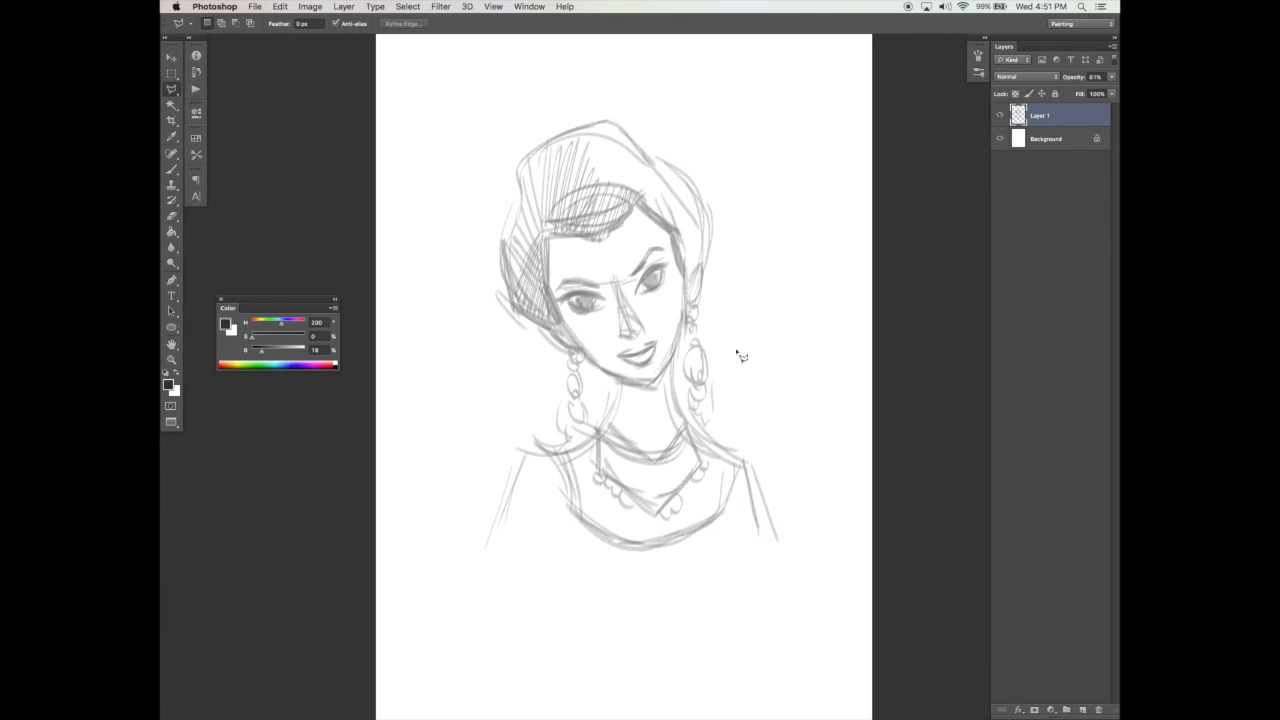
pyautogui.click(176, 92)
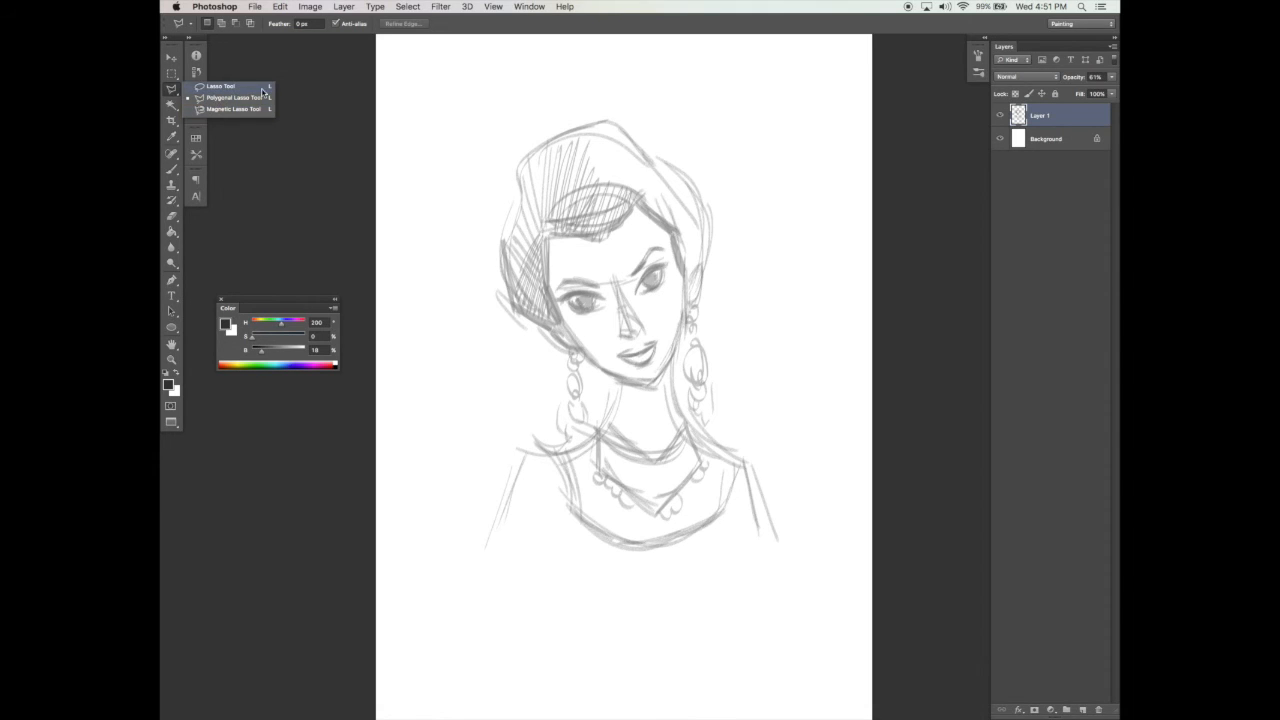
pyautogui.click(268, 88)
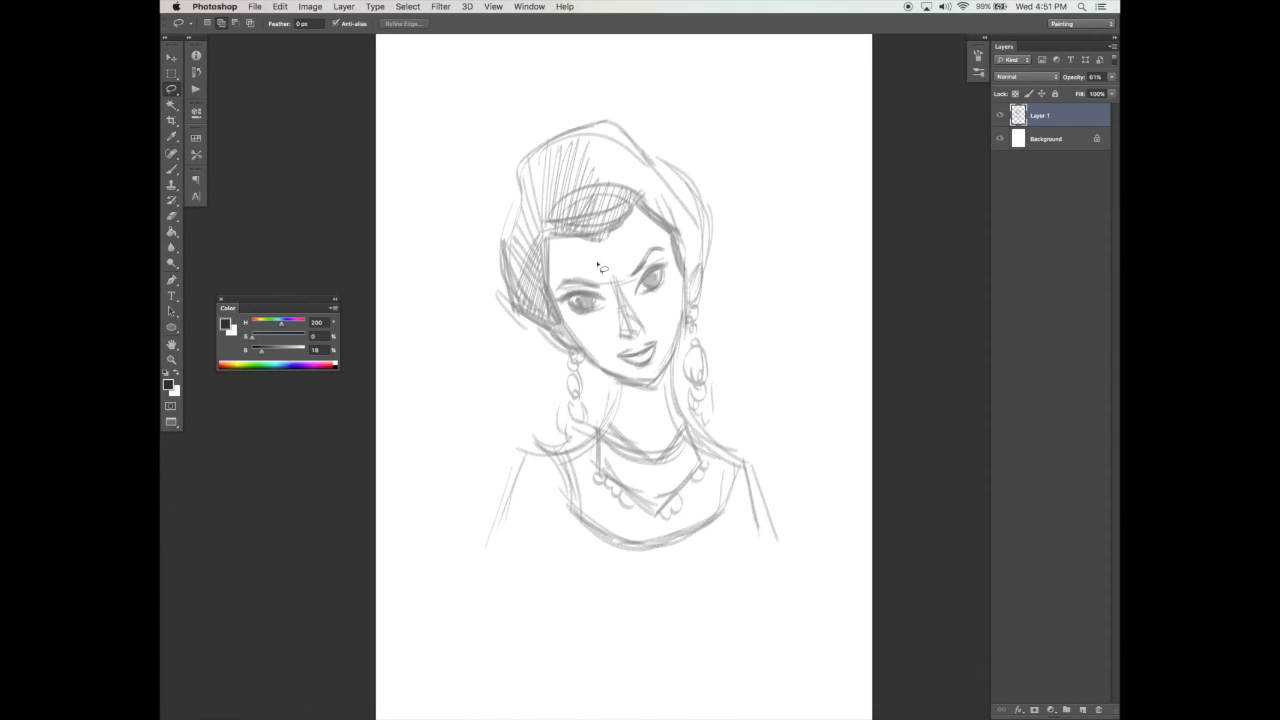
pyautogui.moveTo(563, 269)
pyautogui.mouseDown()
pyautogui.moveTo(601, 271)
pyautogui.moveTo(607, 318)
pyautogui.moveTo(565, 310)
pyautogui.moveTo(557, 277)
pyautogui.moveTo(585, 265)
pyautogui.mouseUp()
pyautogui.press('super+t')
pyautogui.moveTo(607, 318)
pyautogui.mouseDown()
pyautogui.moveTo(614, 296)
pyautogui.moveTo(608, 308)
pyautogui.mouseUp()
pyautogui.press('Return')
pyautogui.press('v')
pyautogui.press('super+d')
# Step: Lasso the right eye and eyebrow, transform and nudge them slightly upward, and deselect
pyautogui.press('l')
pyautogui.moveTo(660, 237)
pyautogui.mouseDown()
pyautogui.moveTo(626, 287)
pyautogui.moveTo(647, 312)
pyautogui.moveTo(674, 292)
pyautogui.moveTo(668, 242)
pyautogui.mouseUp()
pyautogui.press('v')
pyautogui.press('super+t')
pyautogui.moveTo(623, 310); pyautogui.dragTo(655, 289)
pyautogui.press('Return')
pyautogui.press('super+d')
pyautogui.press('b')
pyautogui.press('v')
pyautogui.moveTo(632, 290)
pyautogui.mouseDown()
pyautogui.moveTo(658, 250)
pyautogui.moveTo(673, 277)
pyautogui.mouseUp()
pyautogui.press('super+d')
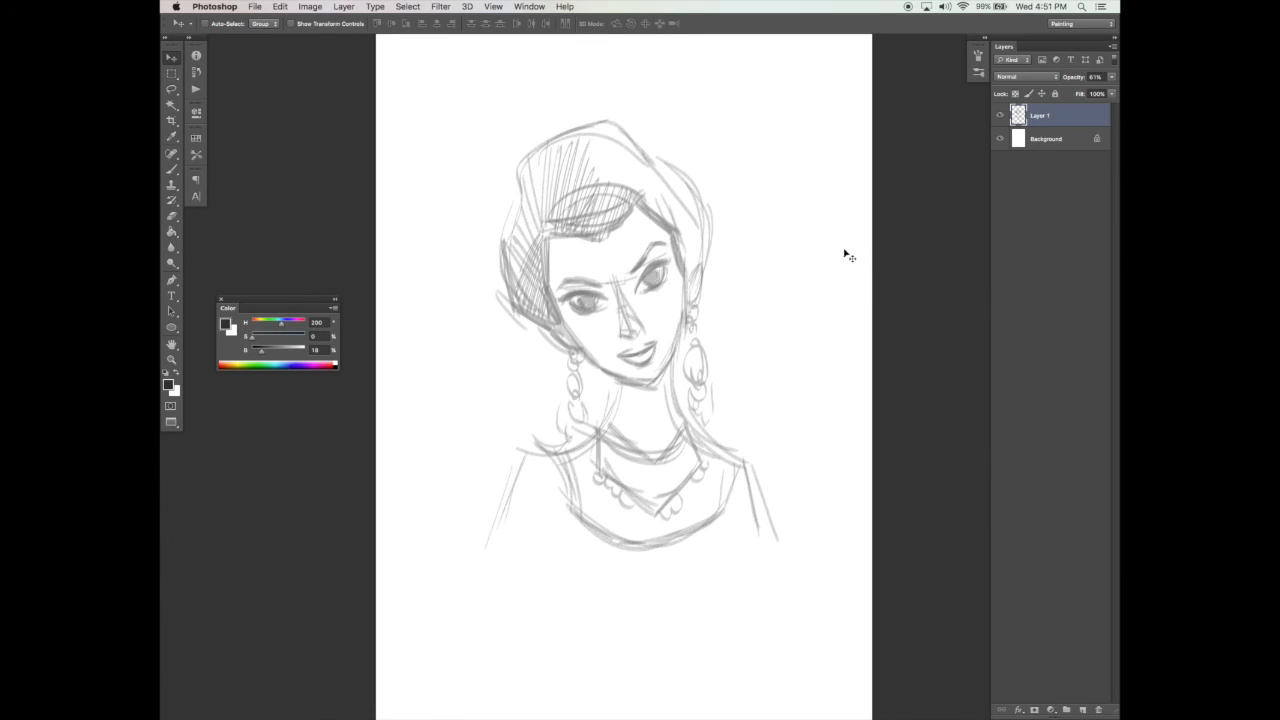
# Step: Lasso the nose, shift it slightly to the right, and deselect
pyautogui.press('l')
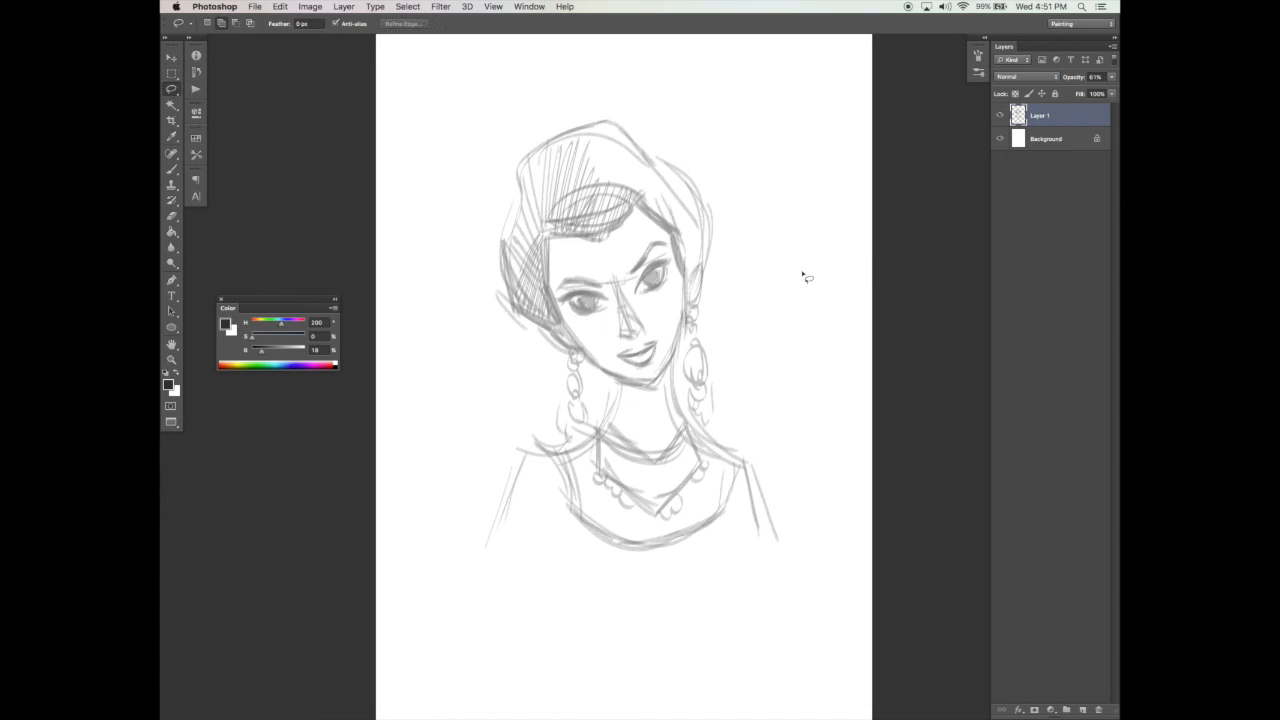
pyautogui.moveTo(612, 262)
pyautogui.mouseDown()
pyautogui.moveTo(612, 344)
pyautogui.moveTo(632, 351)
pyautogui.moveTo(654, 323)
pyautogui.moveTo(612, 262)
pyautogui.mouseUp()
pyautogui.press('v')
pyautogui.moveTo(638, 324); pyautogui.dragTo(642, 327)
pyautogui.press('super+d')
# Step: Lasso the mouth, adjust it with Free Transform, and deselect
pyautogui.press('b')
pyautogui.press('l')
pyautogui.moveTo(612, 349)
pyautogui.mouseDown()
pyautogui.moveTo(662, 346)
pyautogui.moveTo(648, 378)
pyautogui.moveTo(626, 345)
pyautogui.moveTo(612, 349)
pyautogui.moveTo(668, 328)
pyautogui.moveTo(667, 348)
pyautogui.mouseUp()
pyautogui.press('super+t')
pyautogui.press('Return')
pyautogui.press('v')
pyautogui.press('super+d')
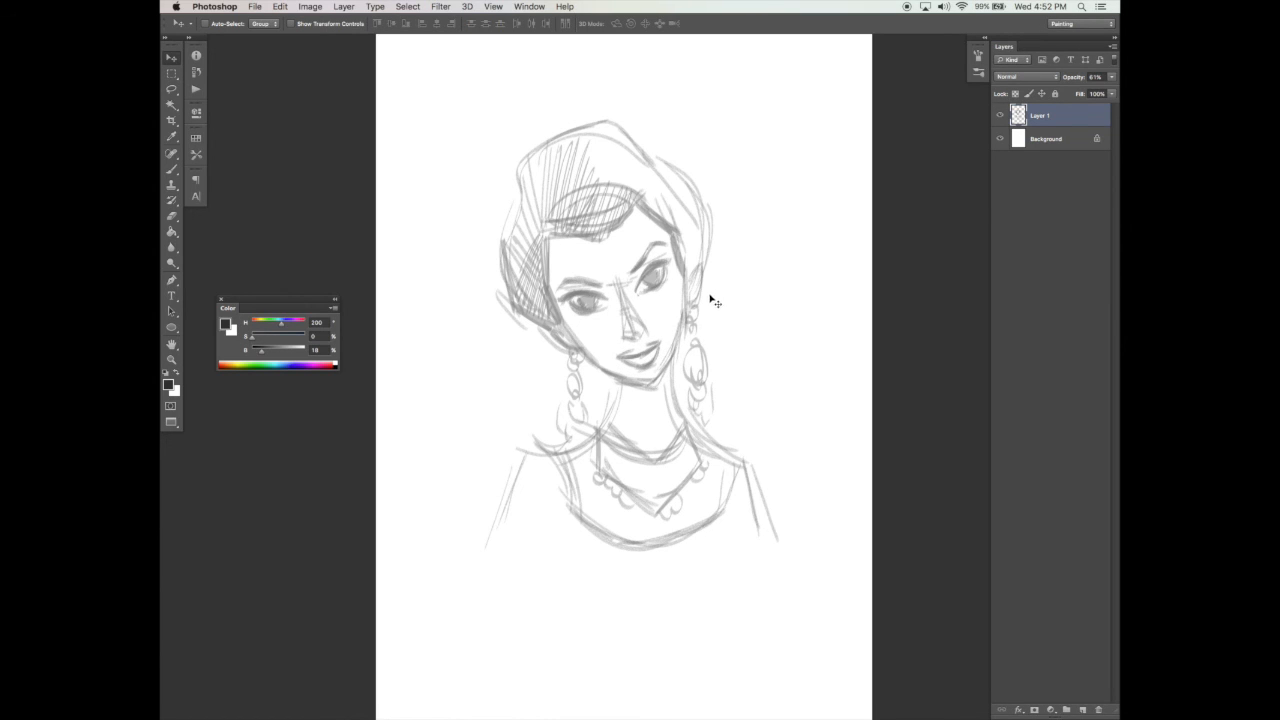
# Step: Switch back to the Brush tool and add a new empty layer above the faded sketch
pyautogui.press('b')
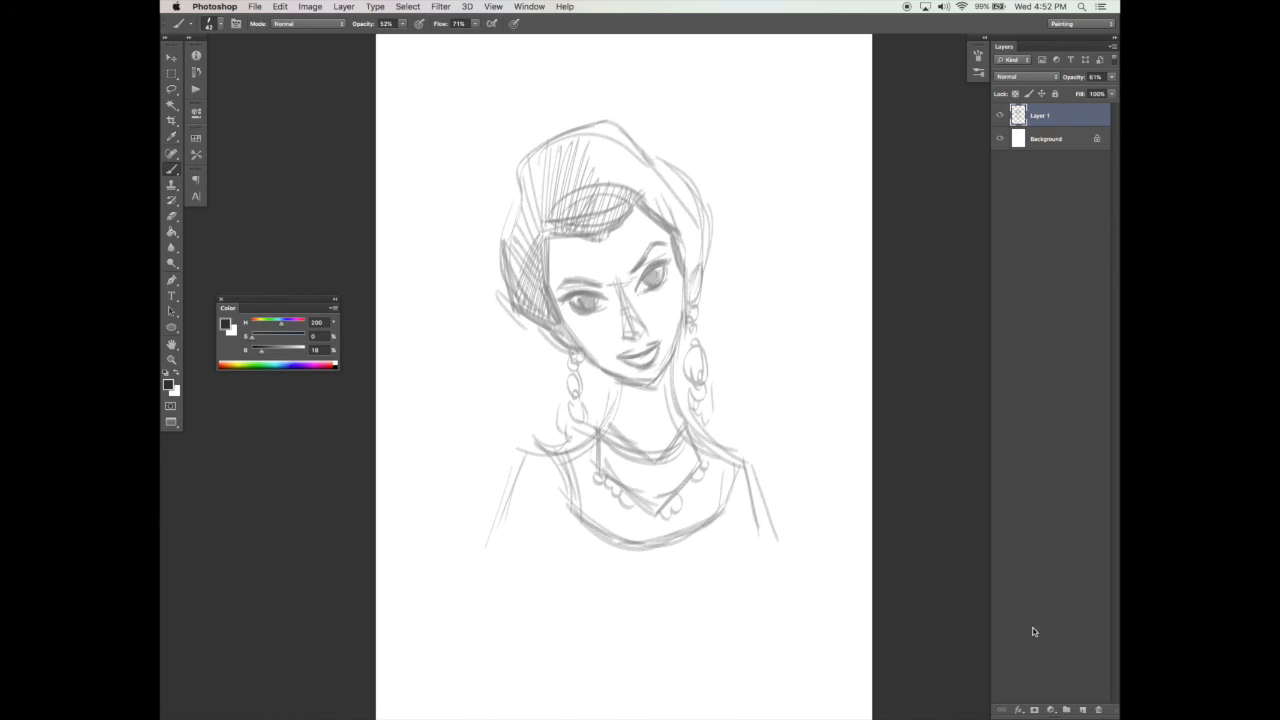
pyautogui.click(1082, 709)
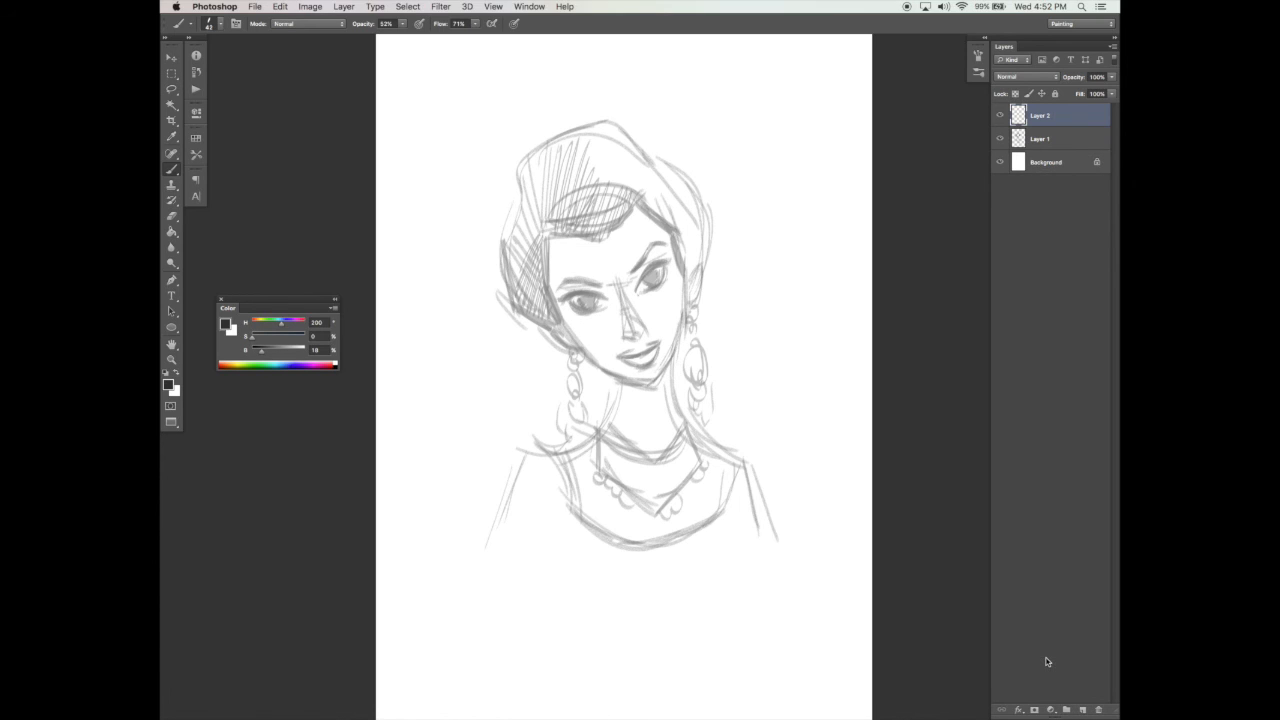